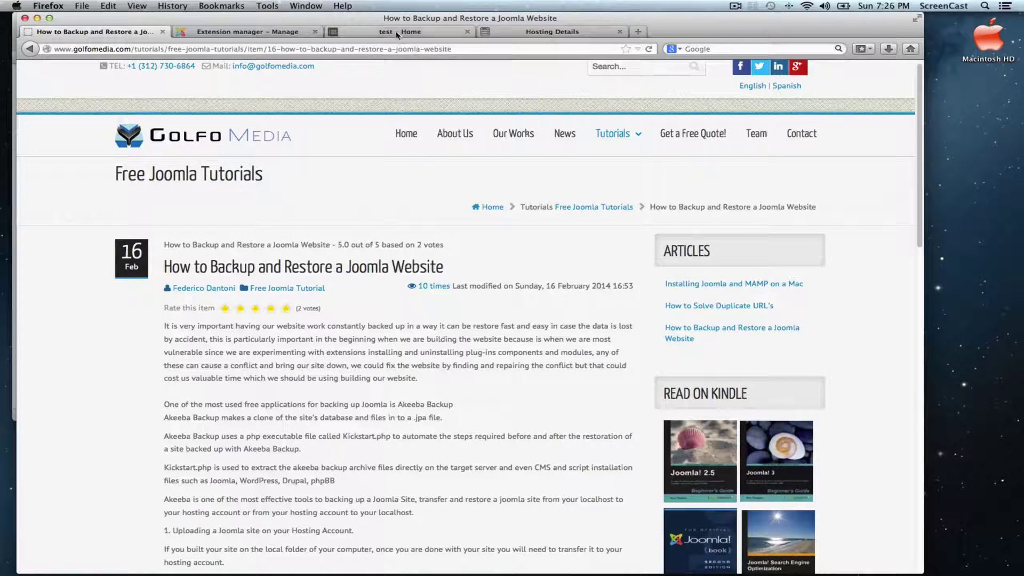
- Switch to the 'test – Home' tab showing the local site at localhost
click(382, 33)
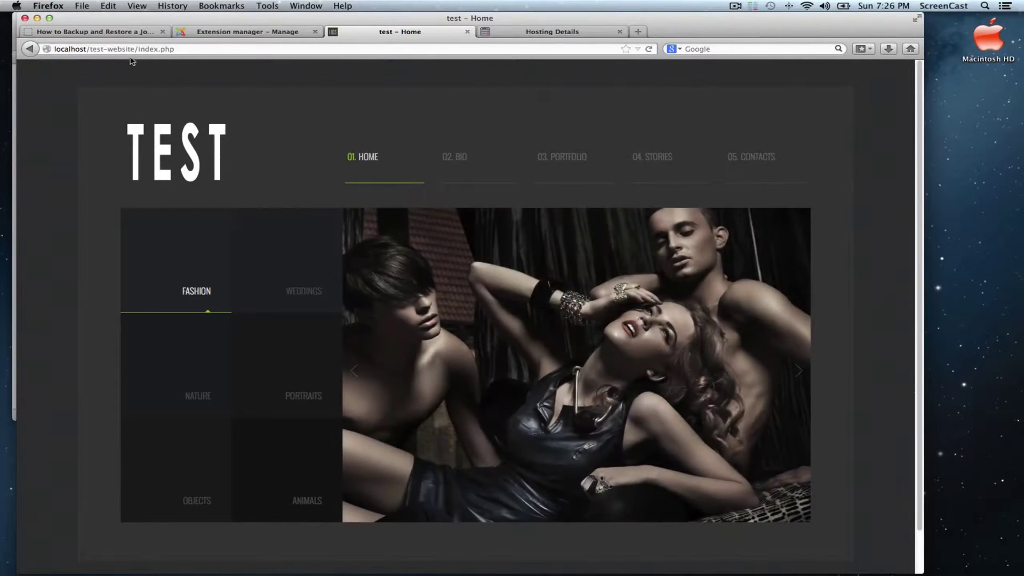
- Download the Akeeba Backup Core 3.10.1 zip via the tutorial's download link
click(109, 33)
scroll(301, 246, down, 3)
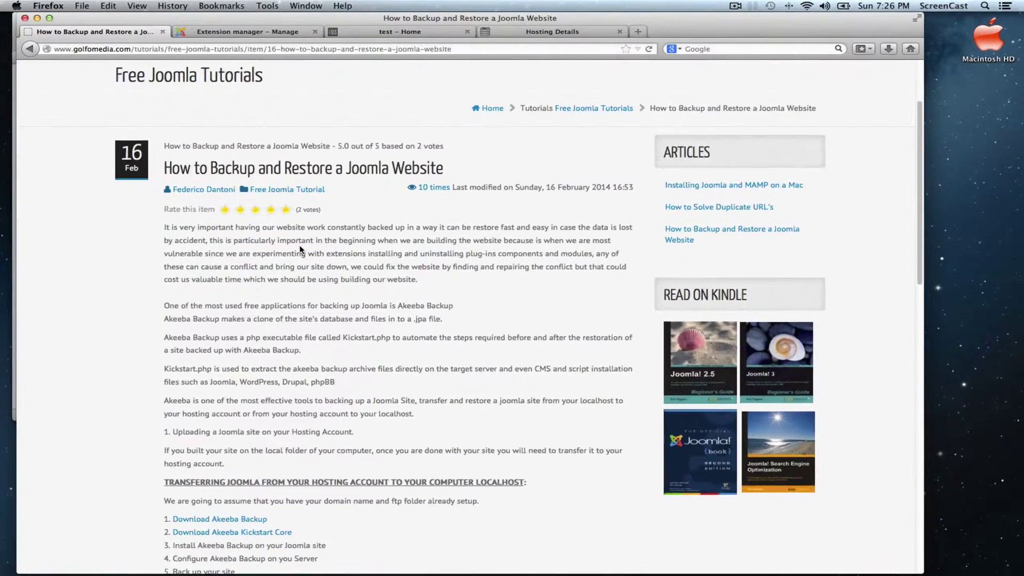
scroll(304, 250, down, 5)
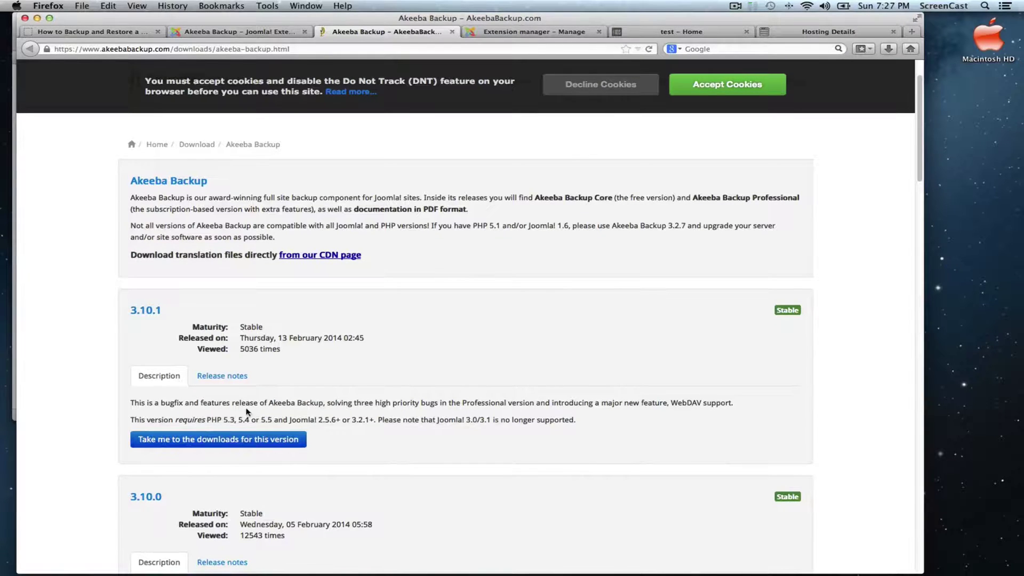
click(244, 439)
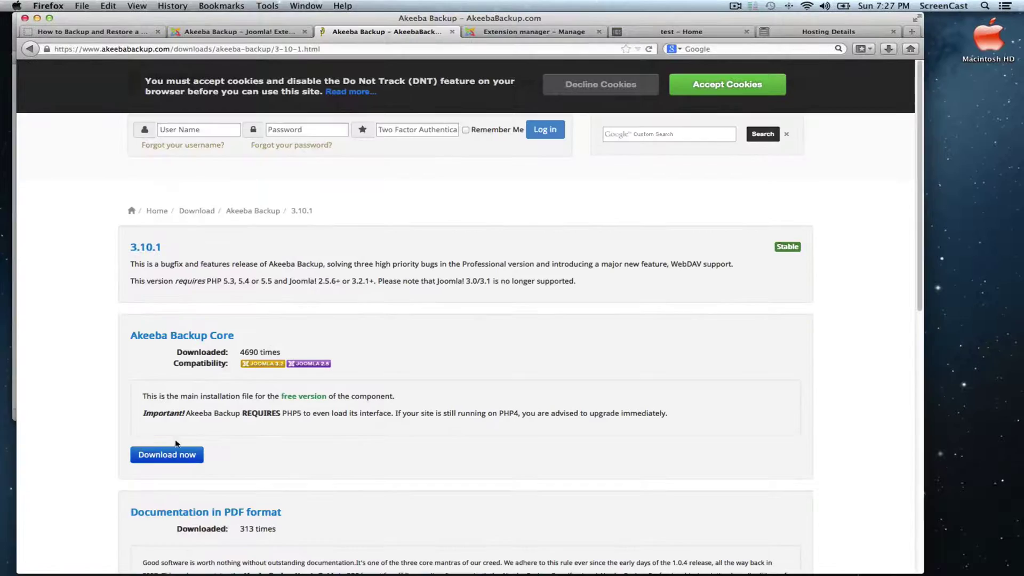
click(162, 455)
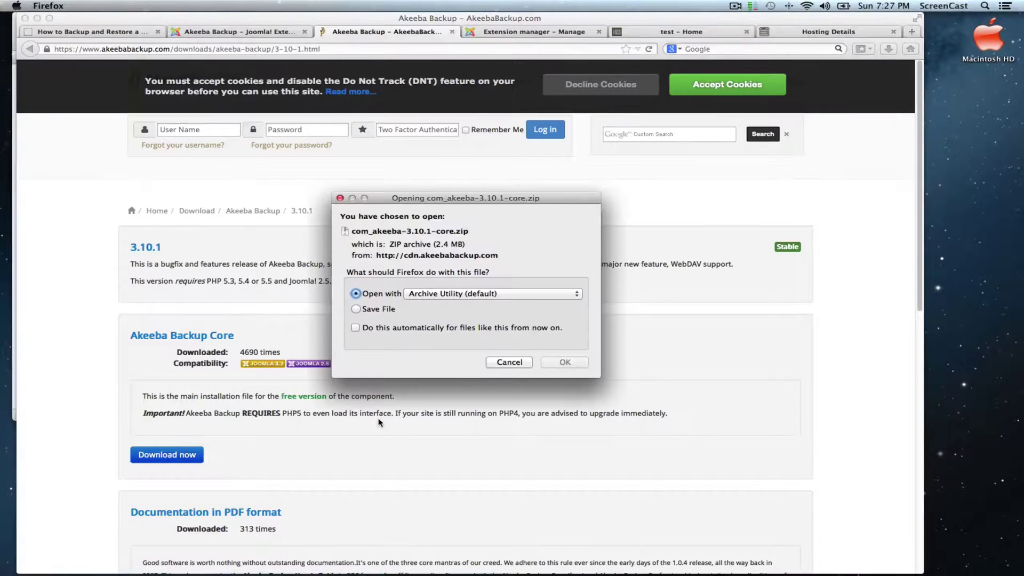
click(572, 362)
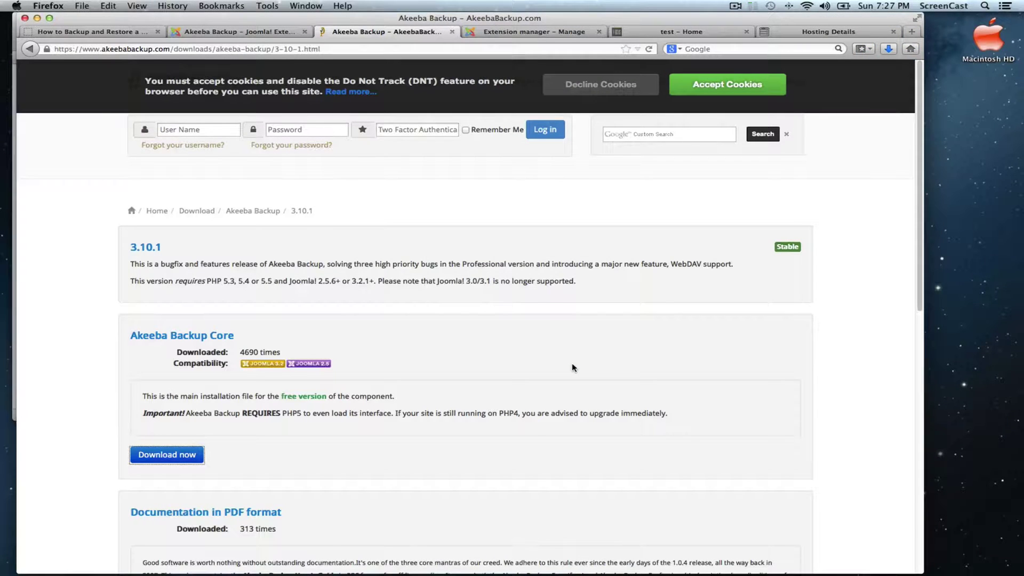
key(super+Tab)
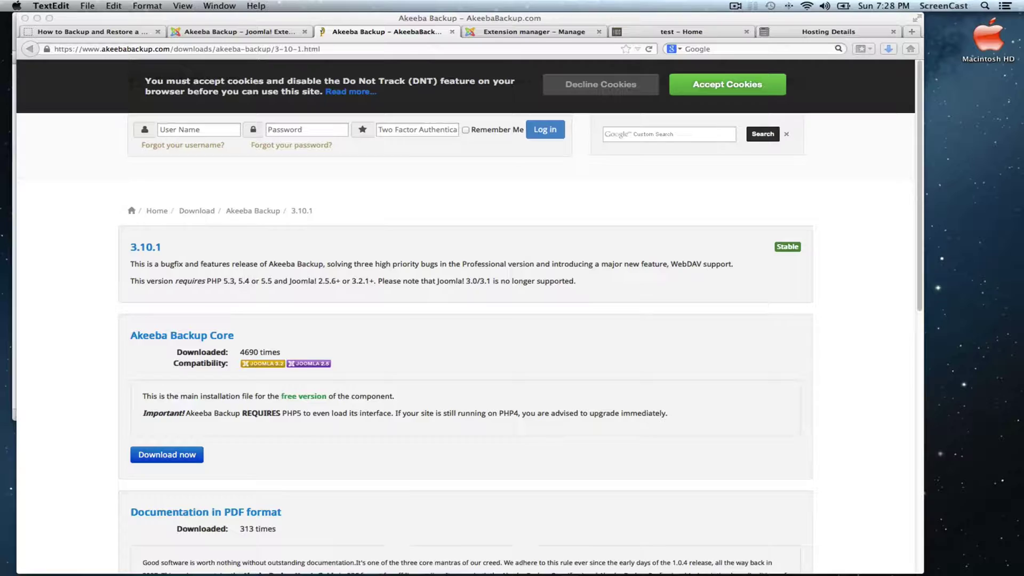
- Download the Kickstart Core 3.8.0 zip from the tutorial's link
click(71, 35)
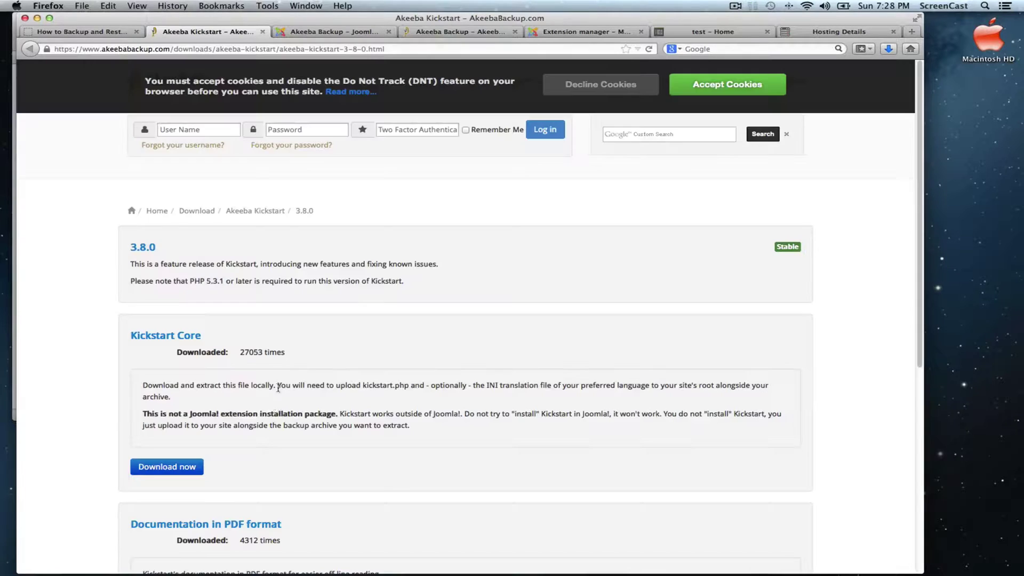
click(187, 468)
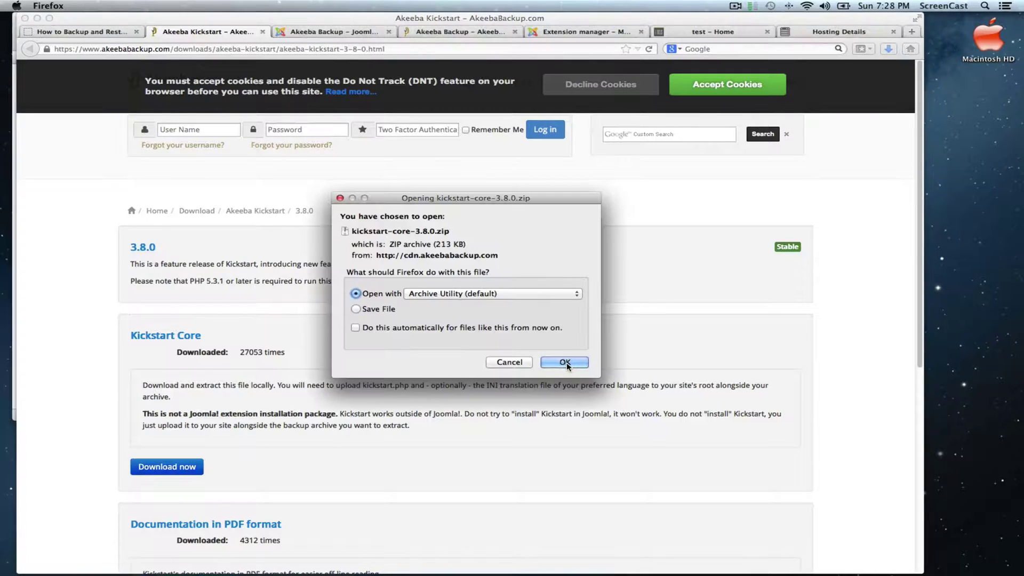
click(565, 362)
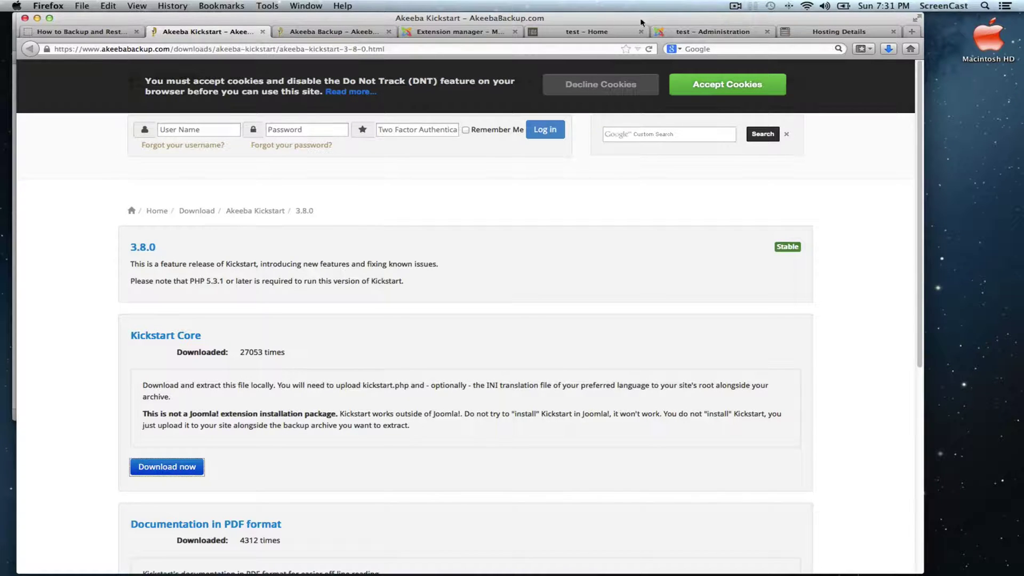
- Upload and install com_akeeba-3.10.1-core.zip from Downloads through the Extension Manager
click(690, 31)
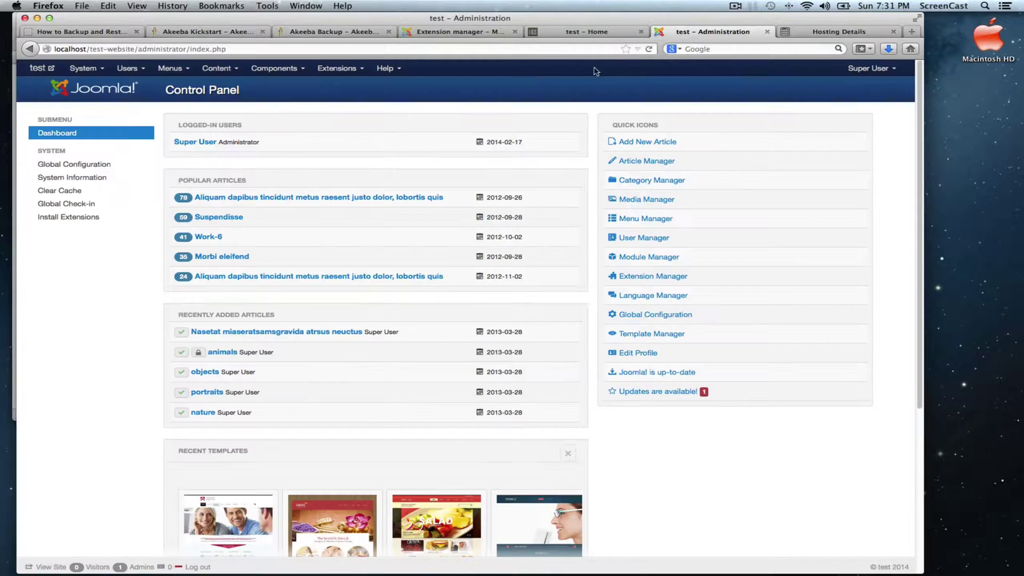
click(340, 68)
click(346, 87)
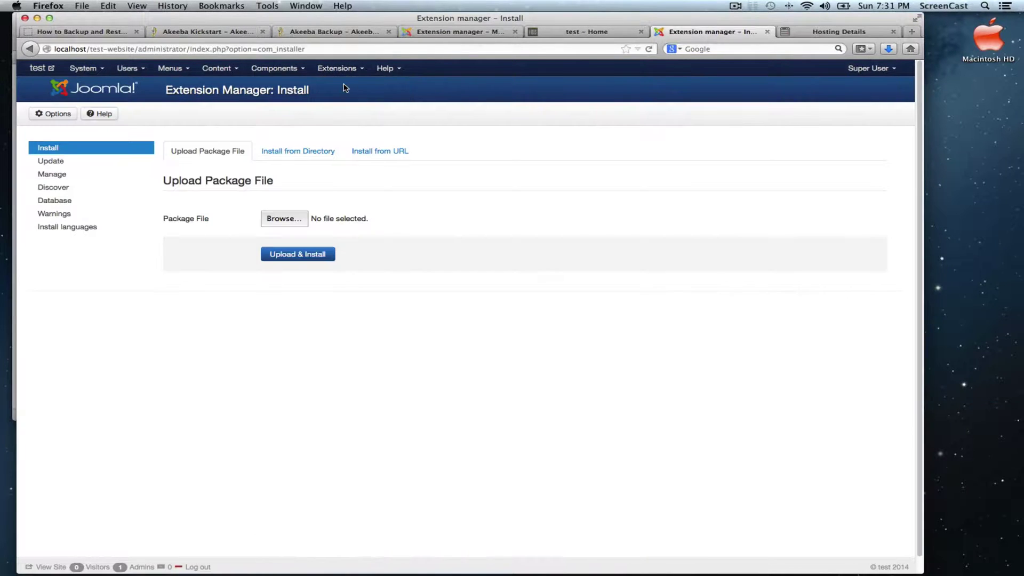
click(280, 220)
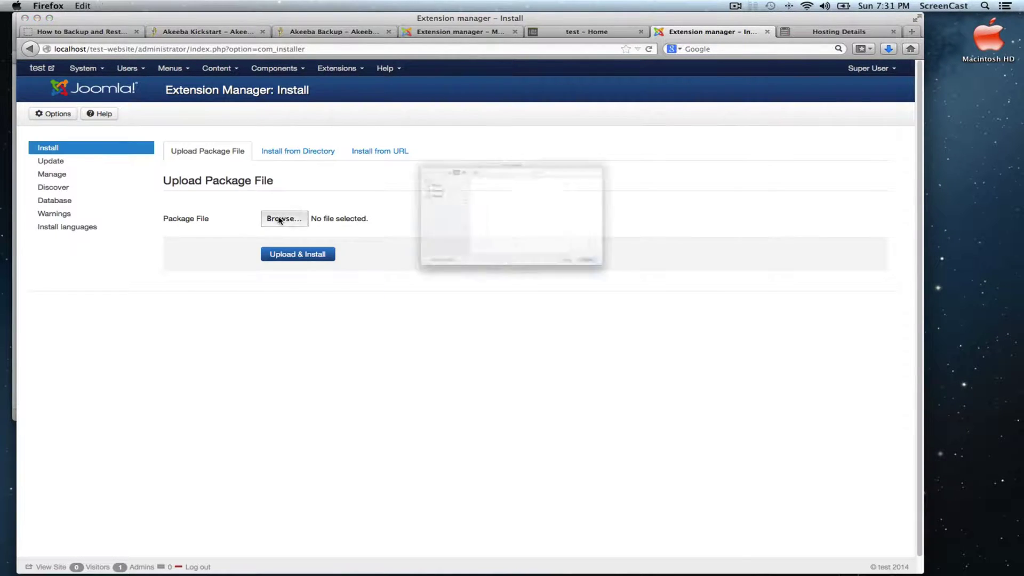
click(332, 224)
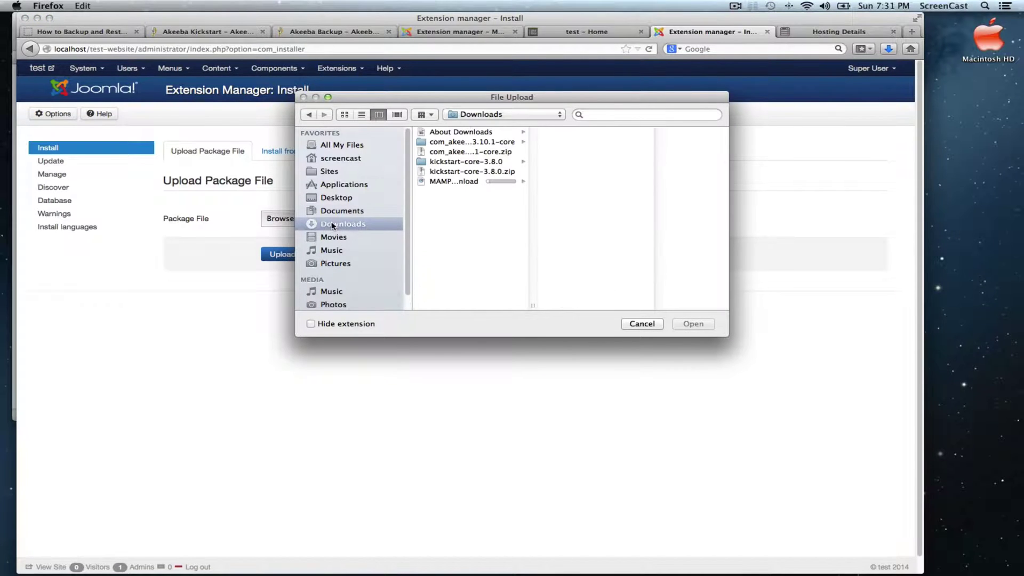
click(457, 152)
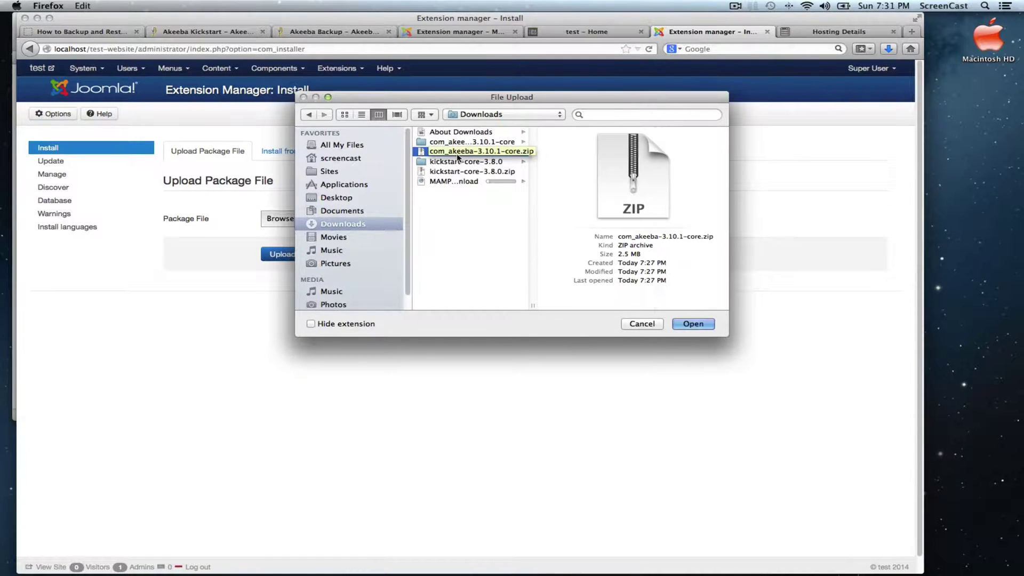
click(693, 324)
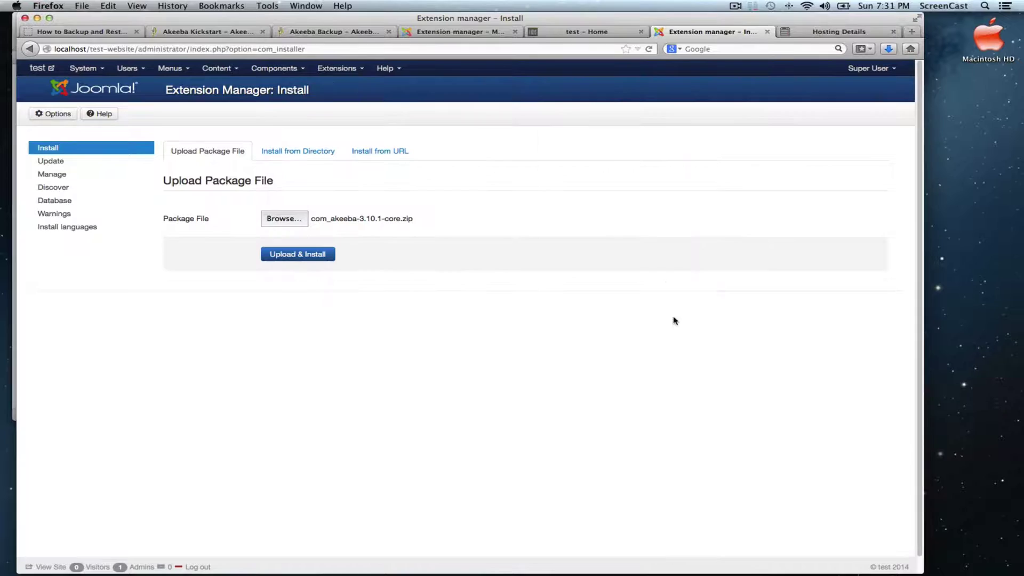
click(334, 258)
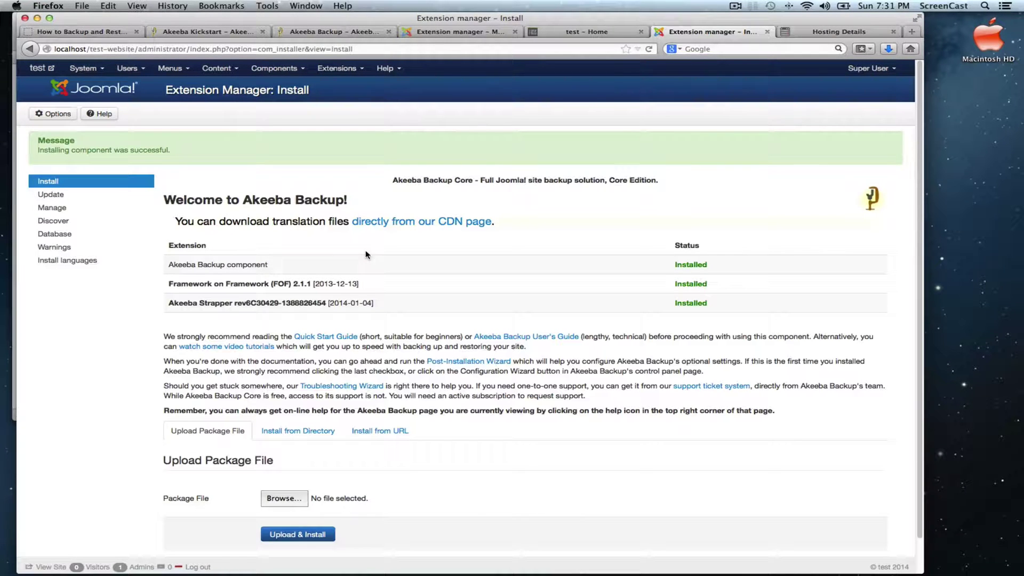
- Open Akeeba Backup, accept the mandatory information, and let the Configuration Wizard benchmark
click(296, 69)
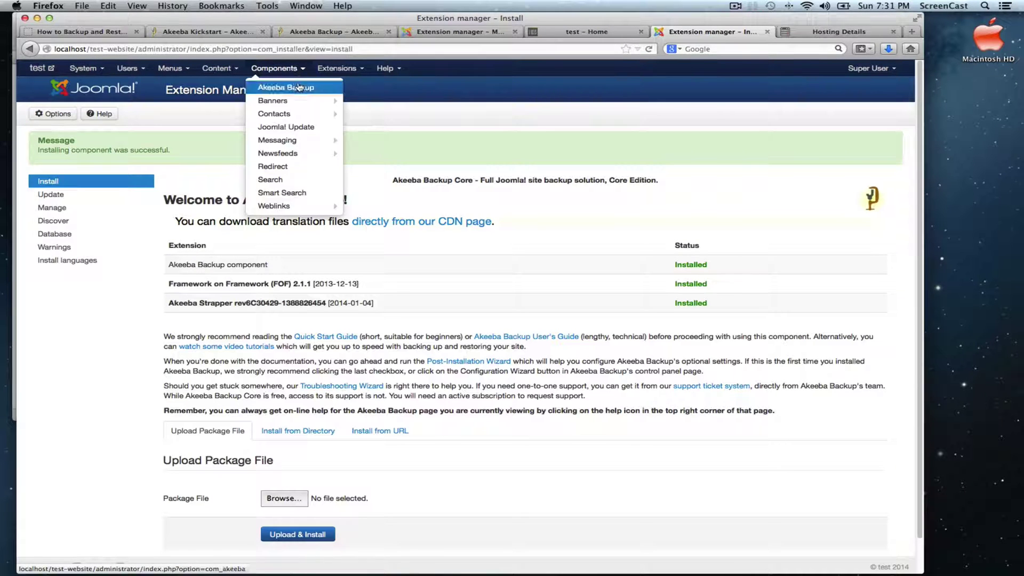
click(299, 88)
scroll(229, 416, down, 3)
scroll(230, 416, down, 1)
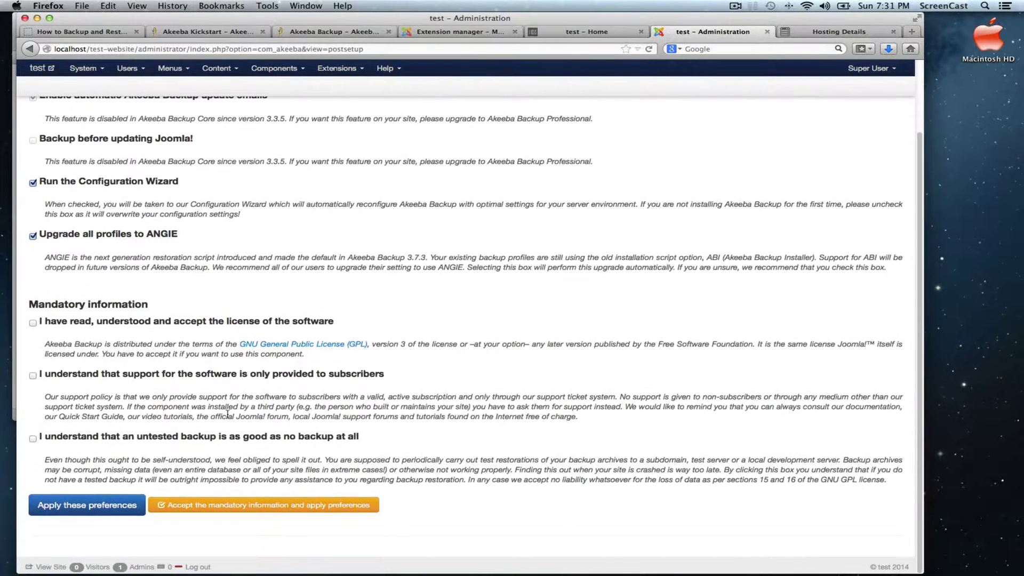
click(208, 510)
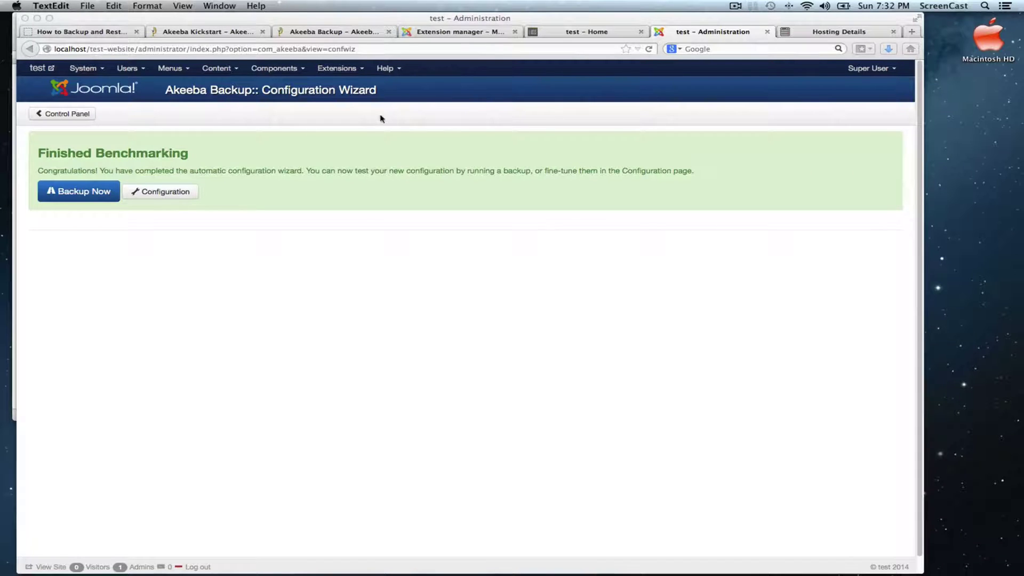
click(275, 73)
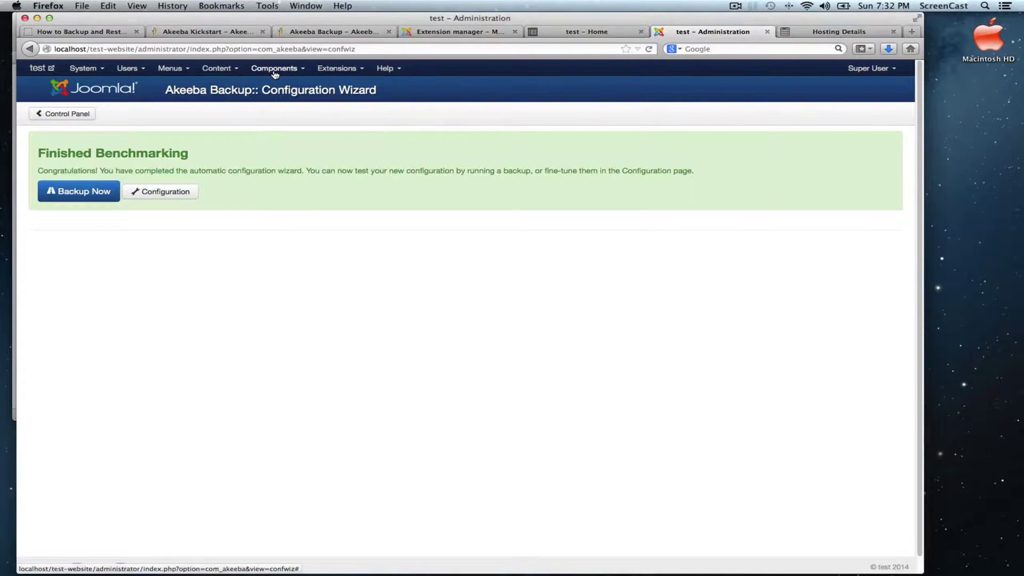
click(275, 72)
- Run a full Akeeba backup with Backup Now until it reports success
click(271, 89)
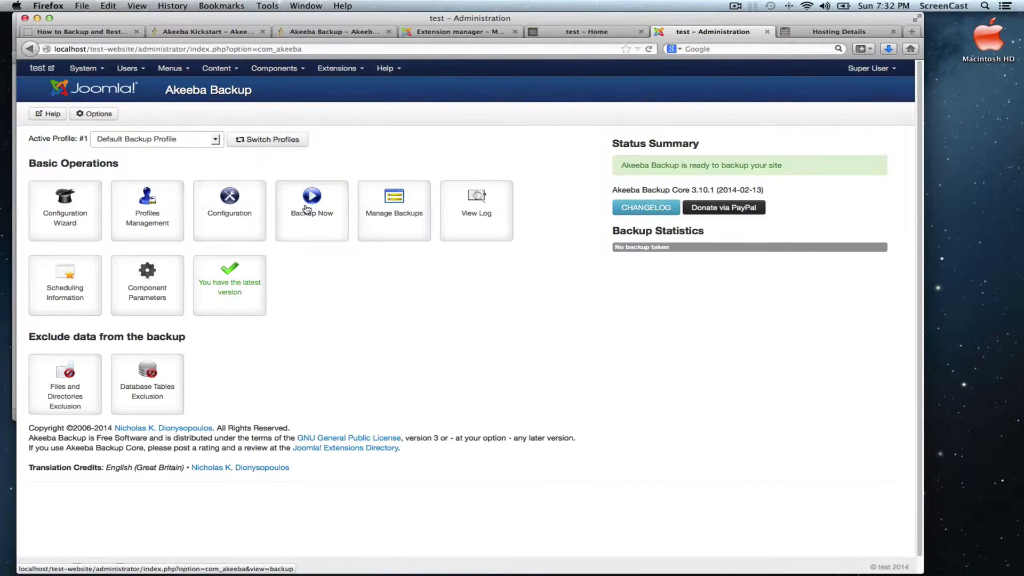
click(310, 203)
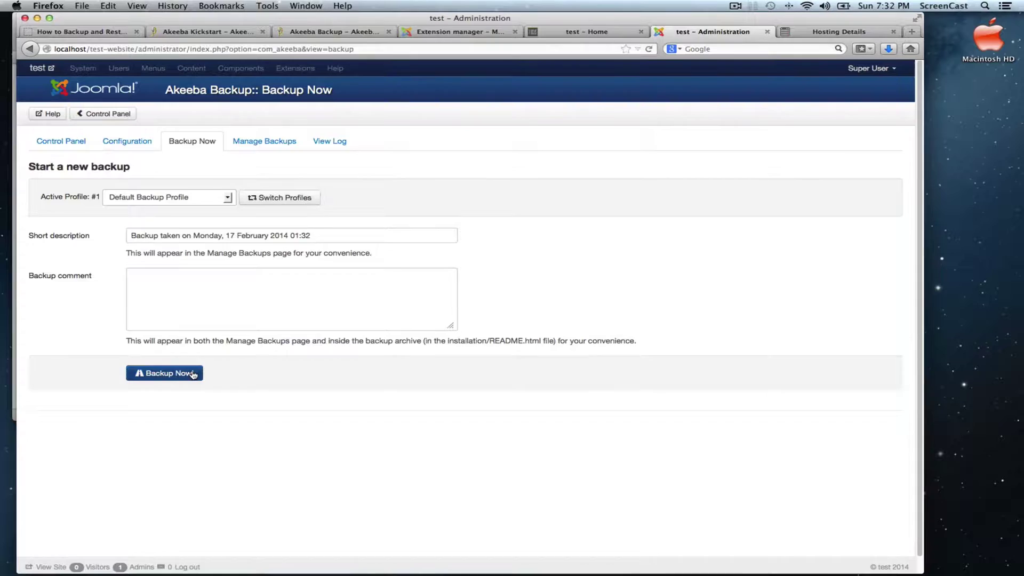
click(193, 374)
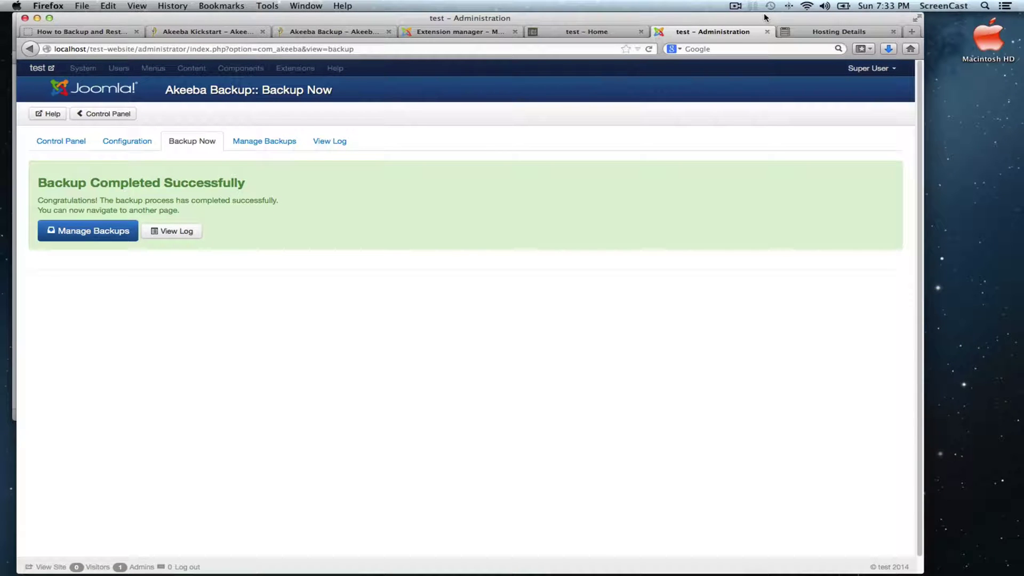
drag(764, 17, 773, 208)
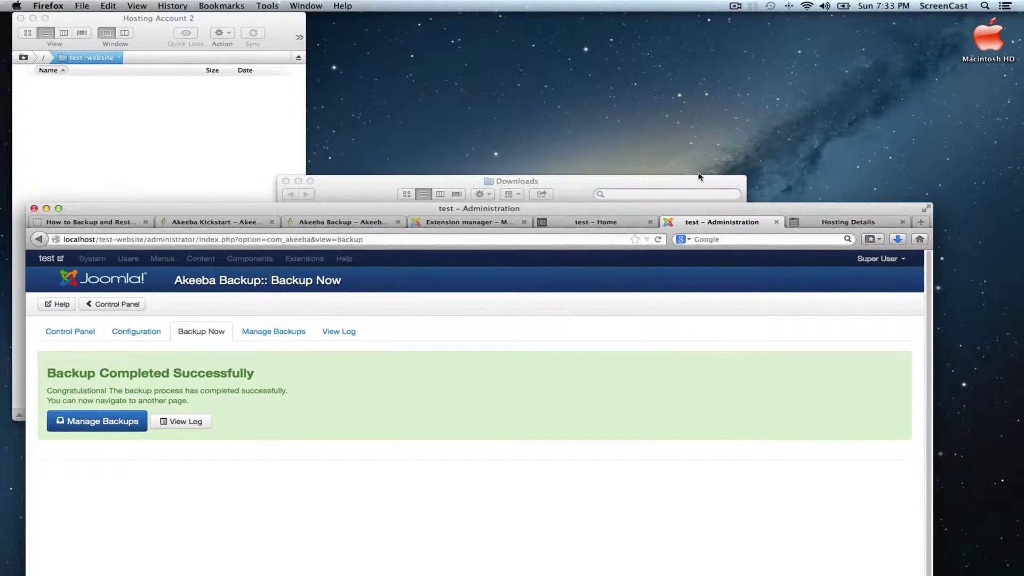
- Browse Sites/test-website/administrator/components/com_akeeba/backup and select the site-localhost .jpa archive
double_click(992, 33)
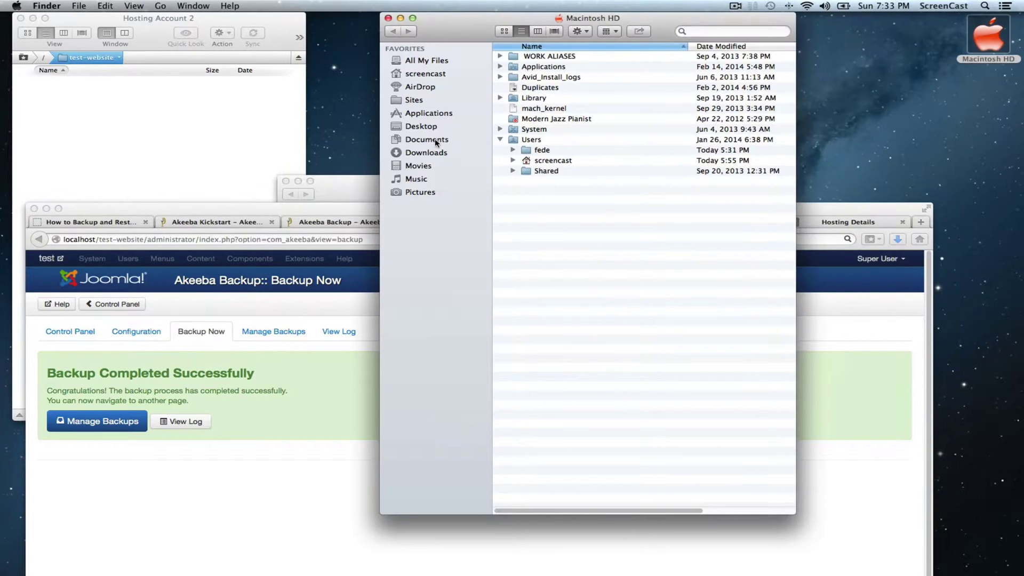
click(425, 103)
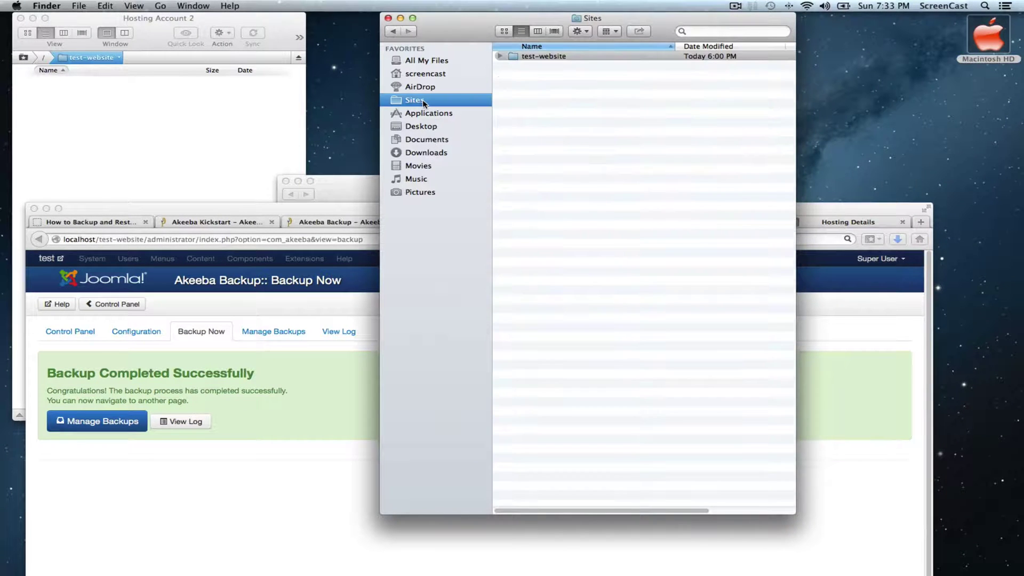
double_click(544, 56)
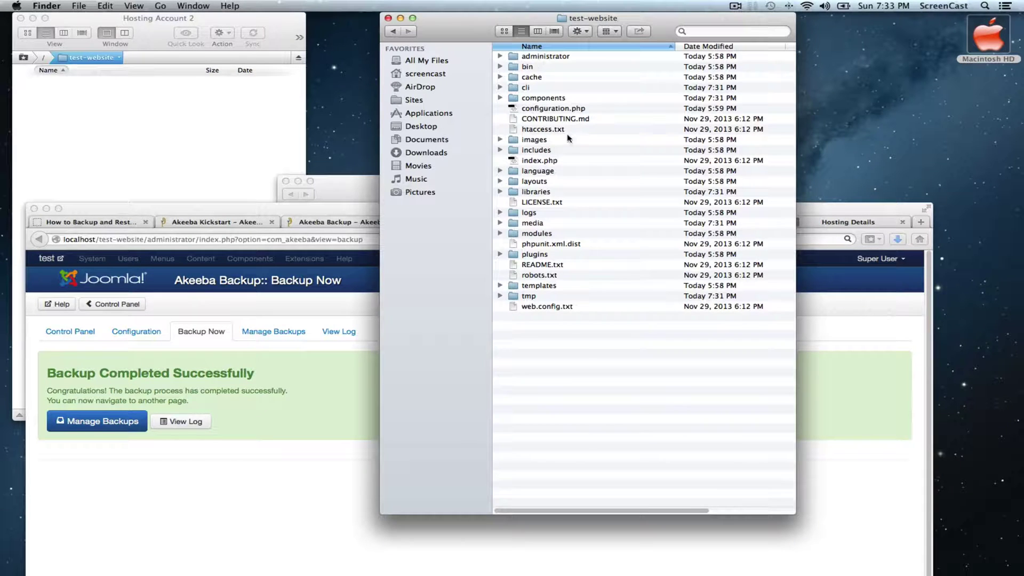
double_click(557, 63)
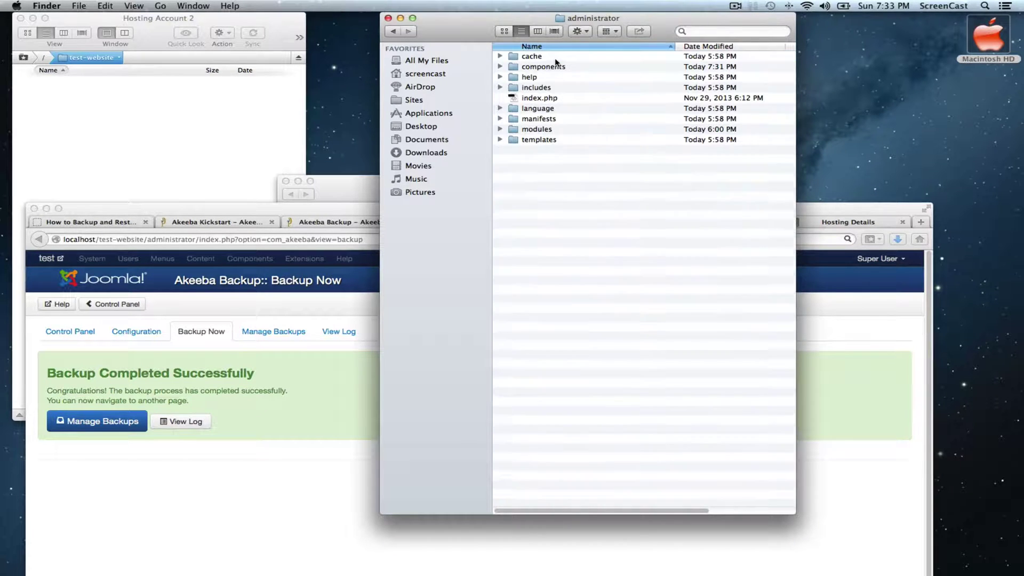
double_click(554, 67)
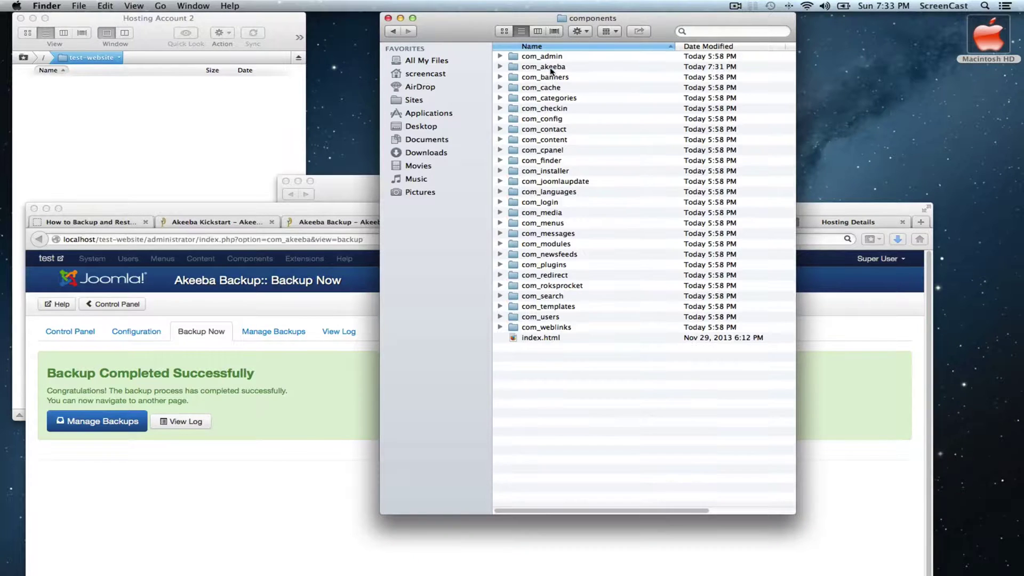
double_click(550, 69)
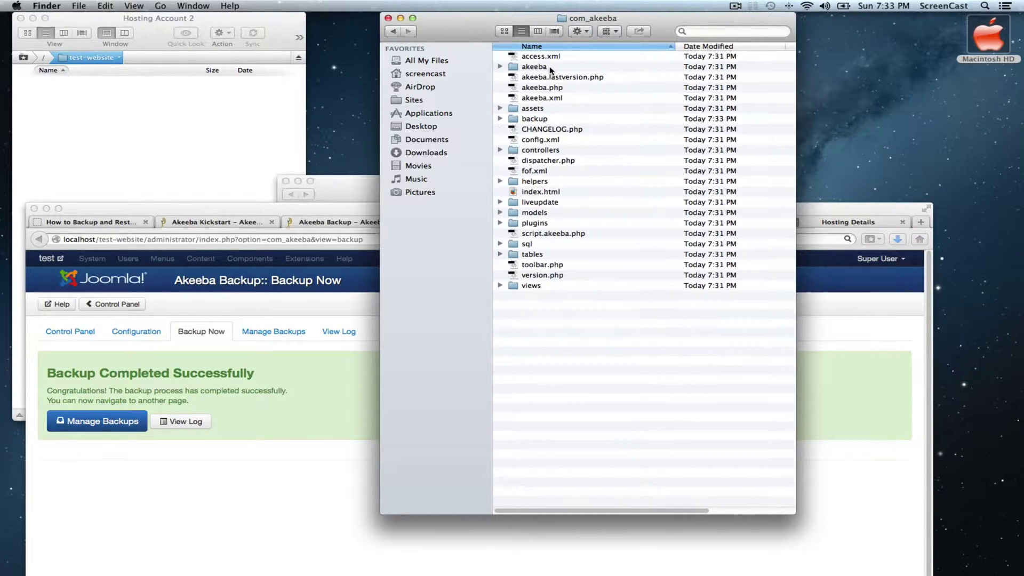
click(542, 119)
double_click(542, 120)
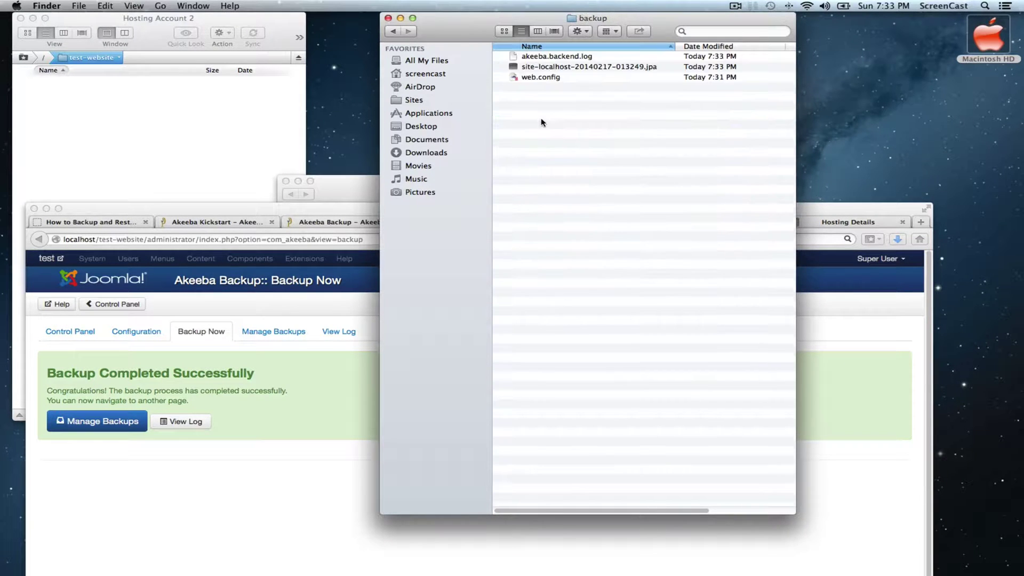
click(550, 67)
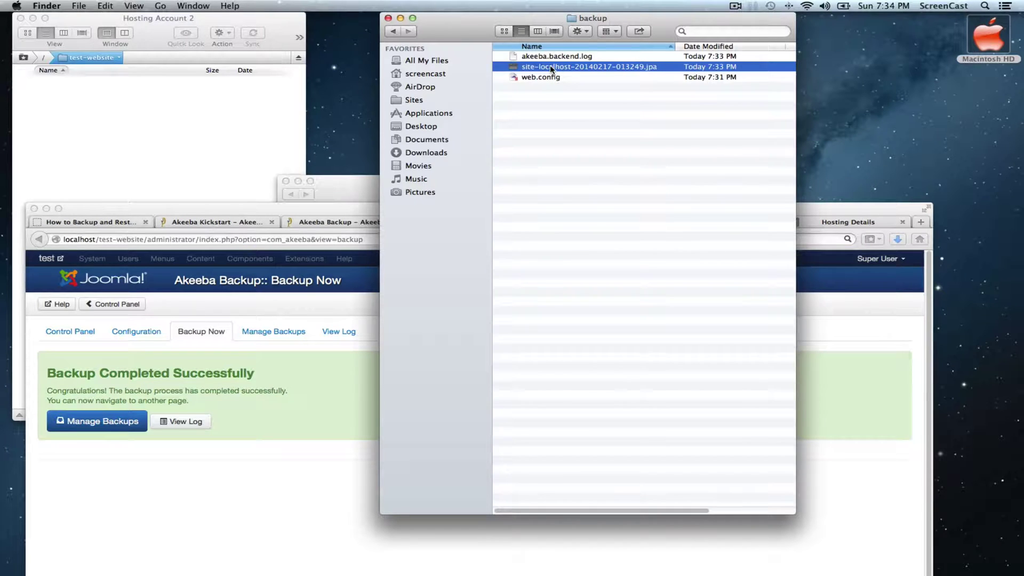
- Upload the site-localhost .jpa archive into the remote test-website folder
key(super+Tab)
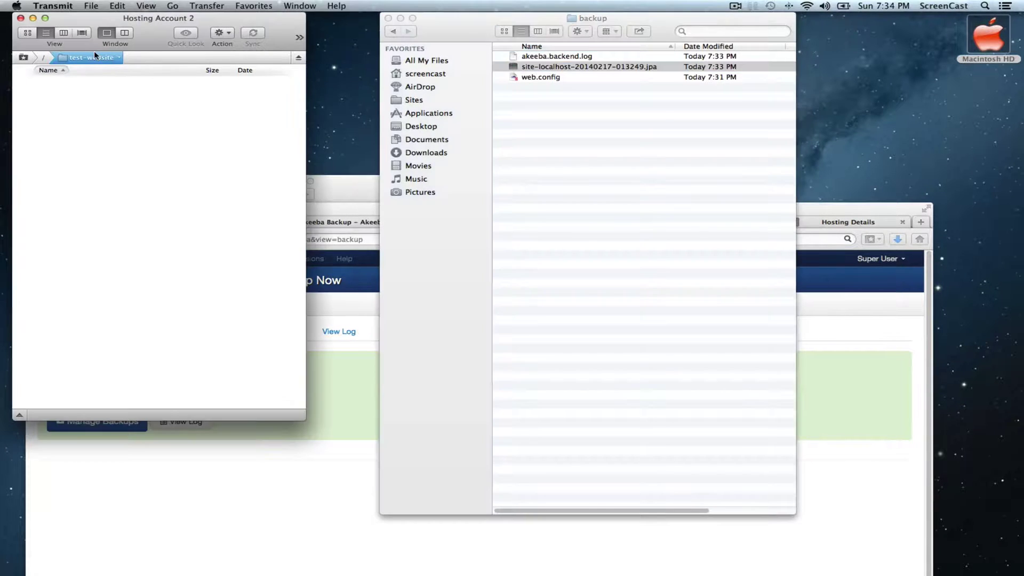
key(super+Tab)
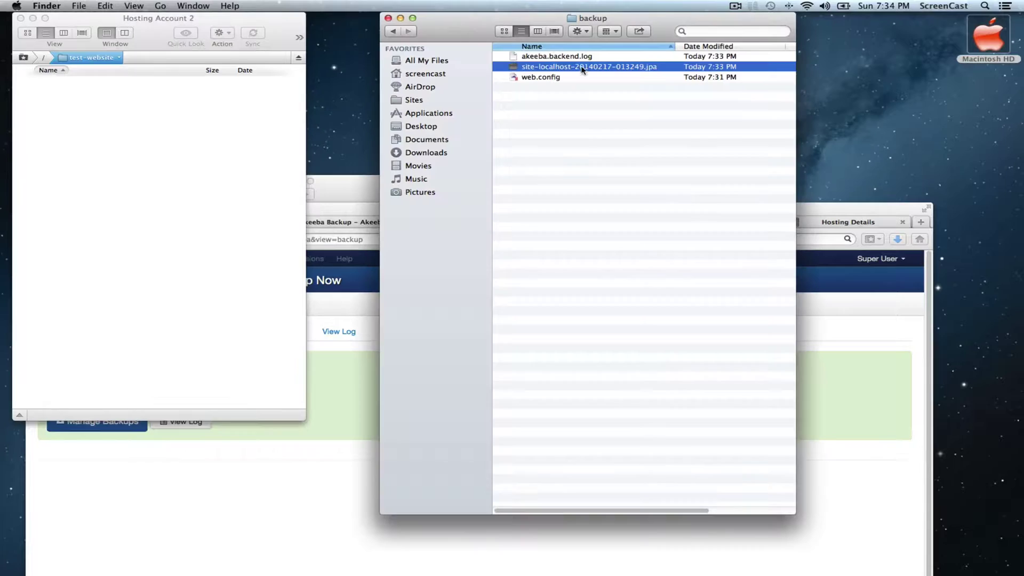
drag(582, 70, 166, 125)
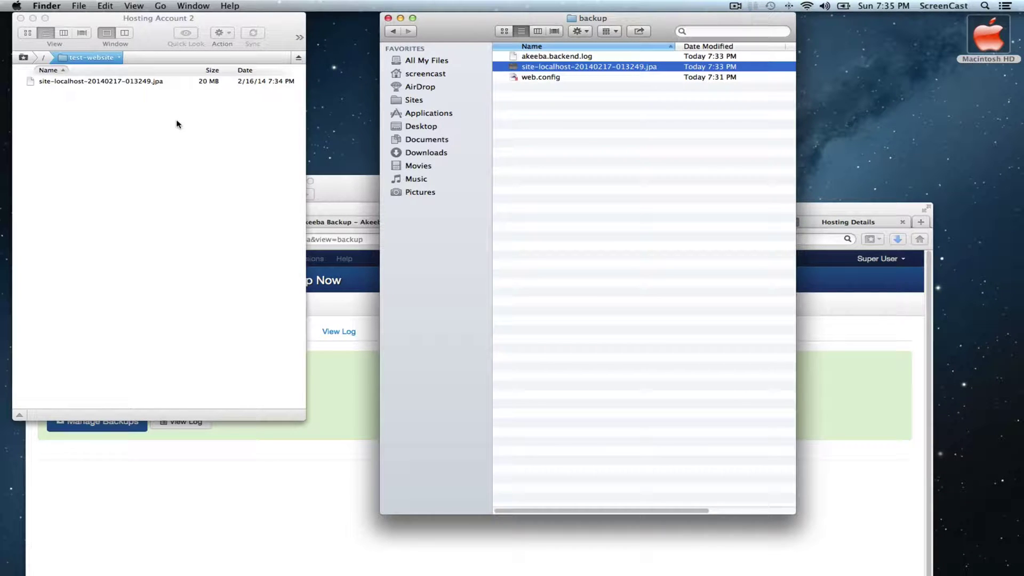
mouse_move(703, 558)
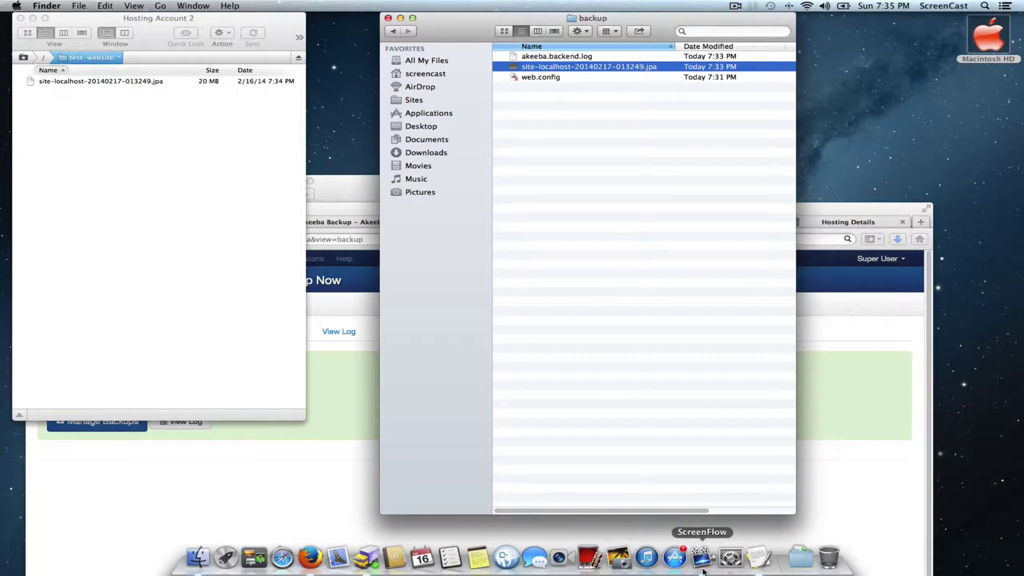
- Upload kickstart.php from Downloads/kickstart-core-3.8.0 into the test-website folder
click(808, 555)
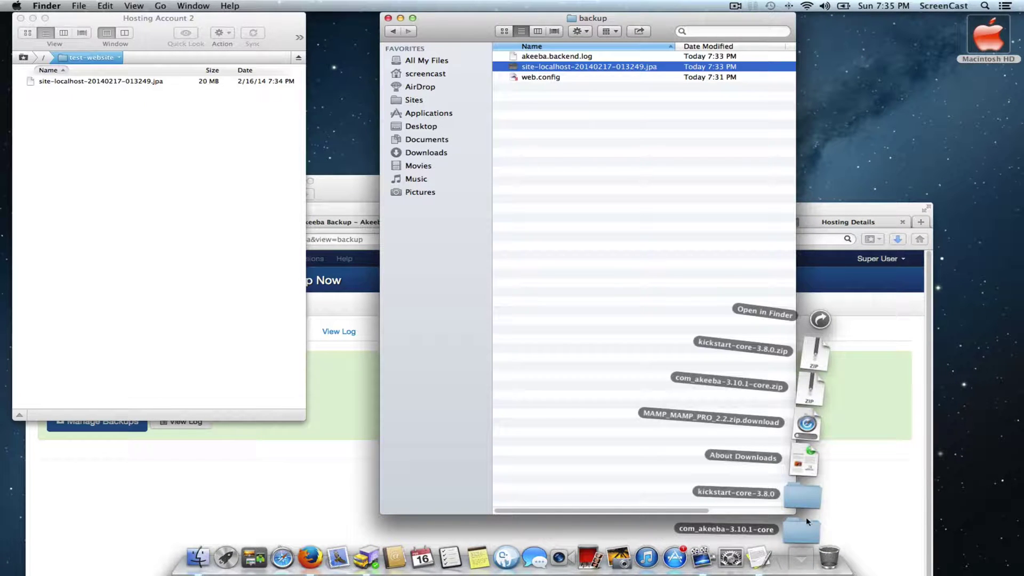
click(816, 322)
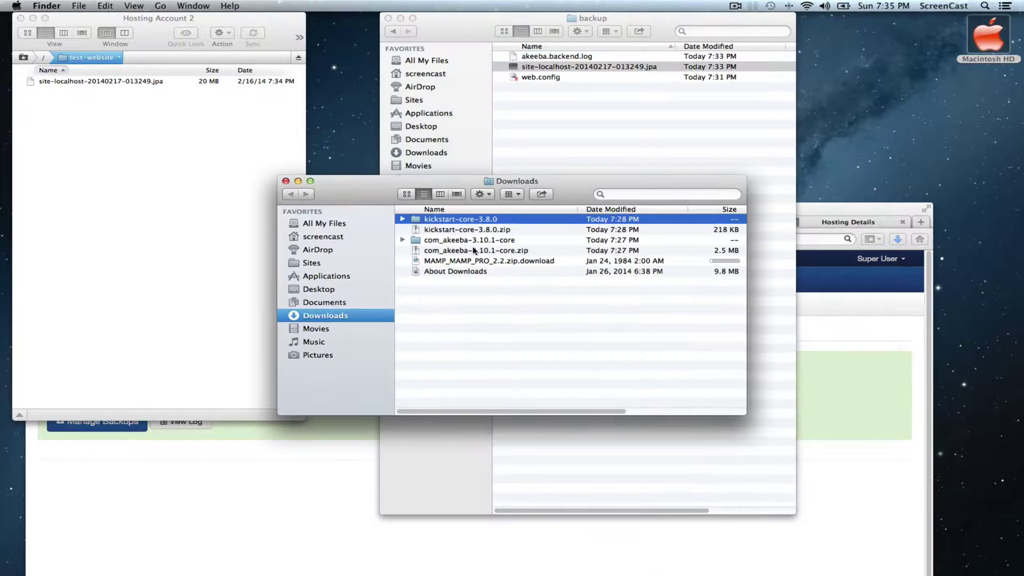
double_click(444, 220)
scroll(515, 310, down, 3)
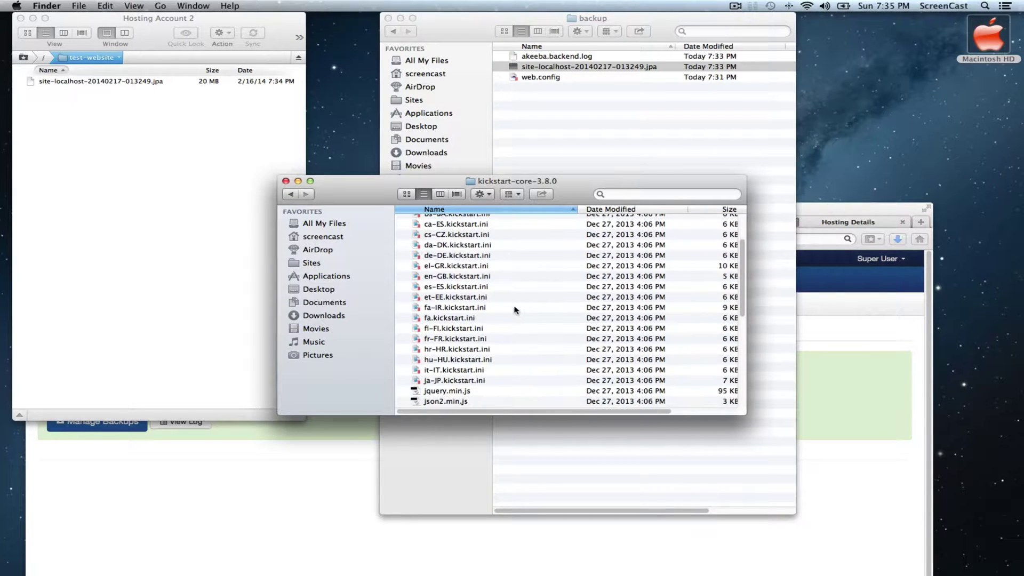
scroll(516, 310, down, 5)
scroll(515, 309, down, 4)
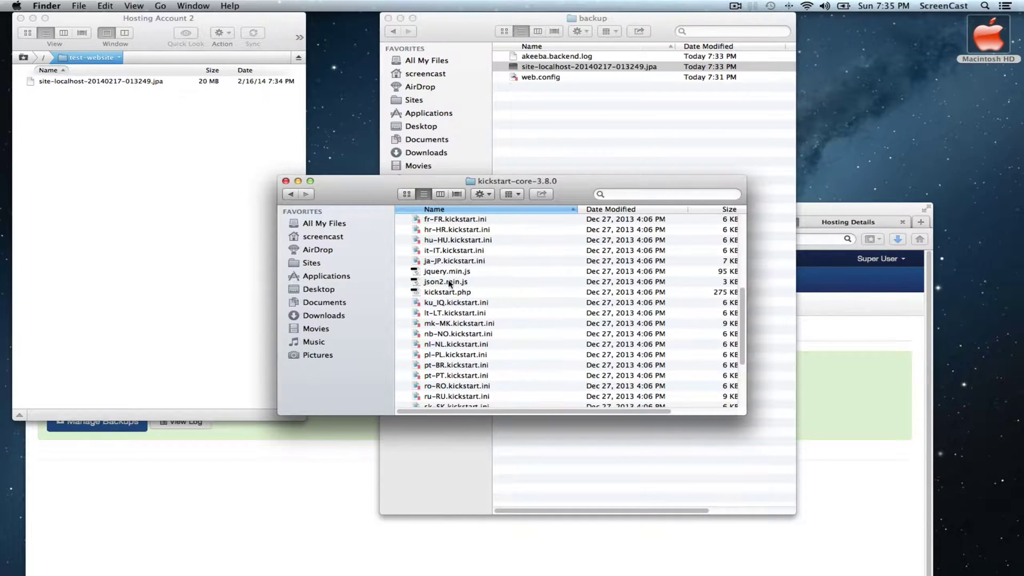
click(451, 295)
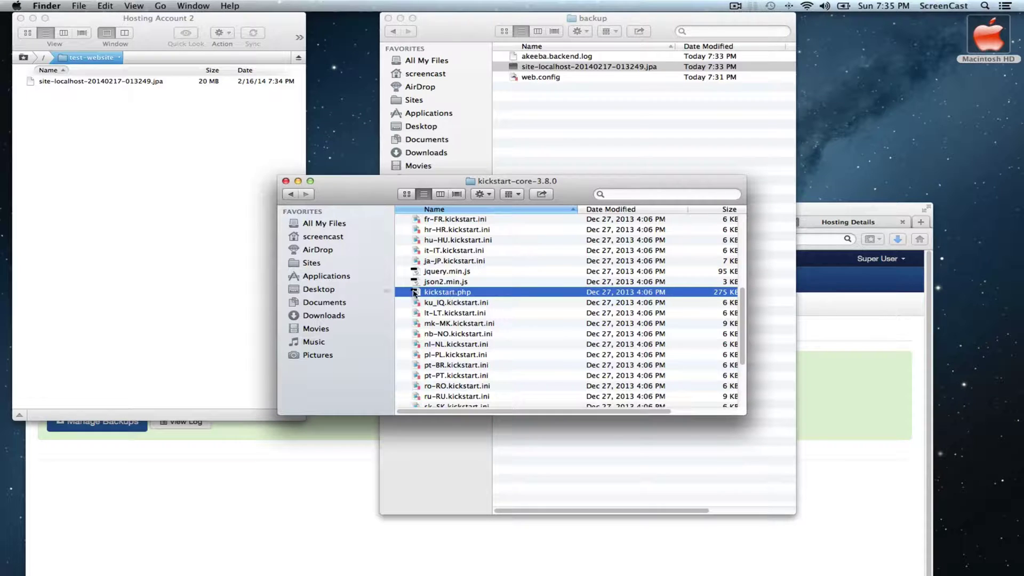
drag(414, 293, 113, 164)
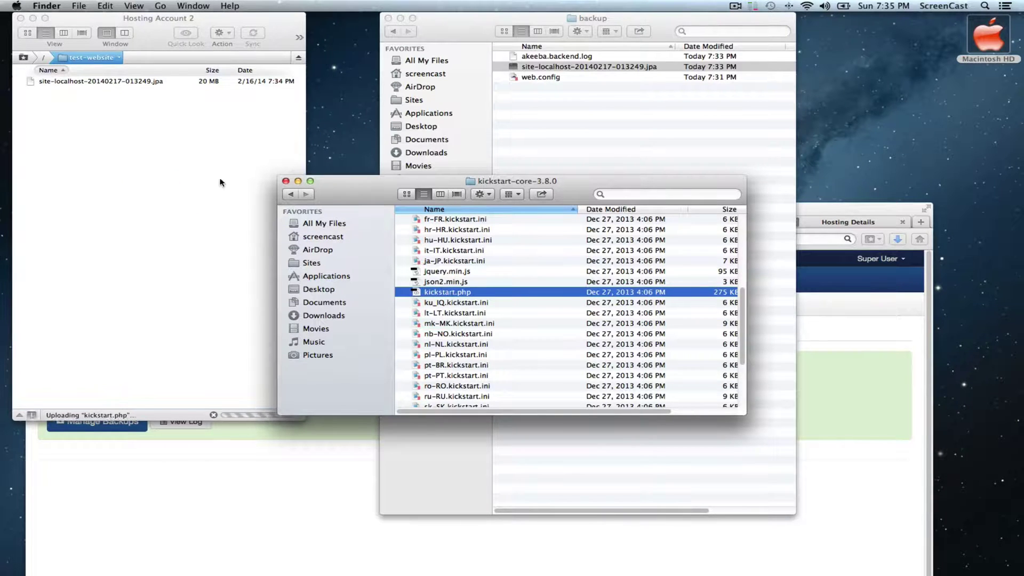
- Close the kickstart-core folder window and bring Firefox back to the front
drag(351, 194, 470, 232)
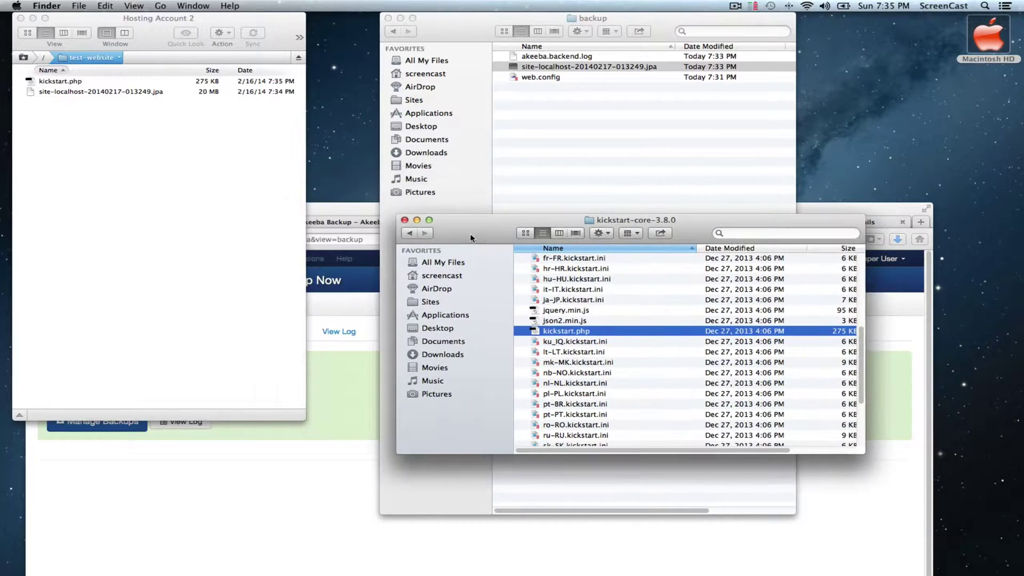
click(405, 220)
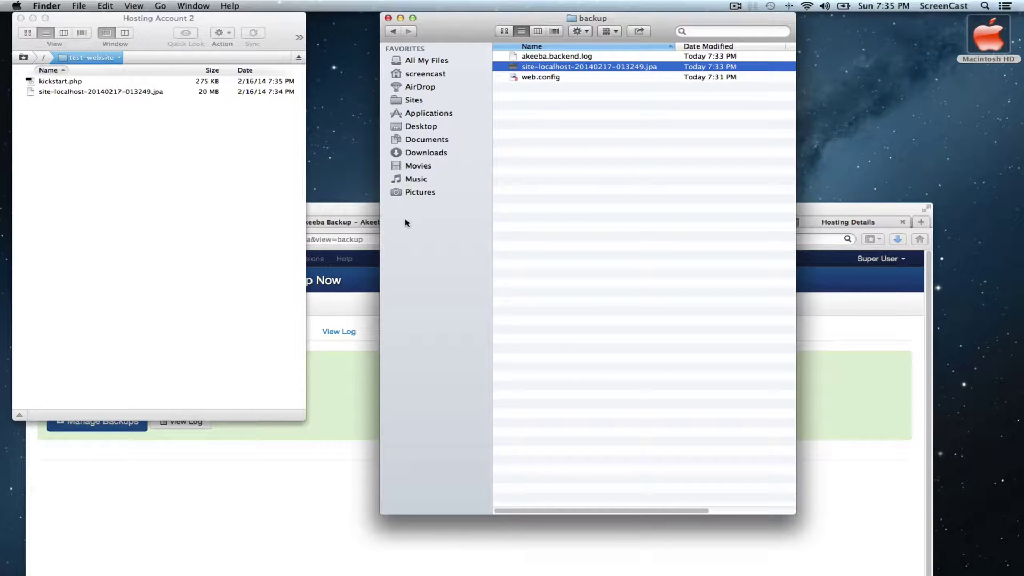
click(877, 214)
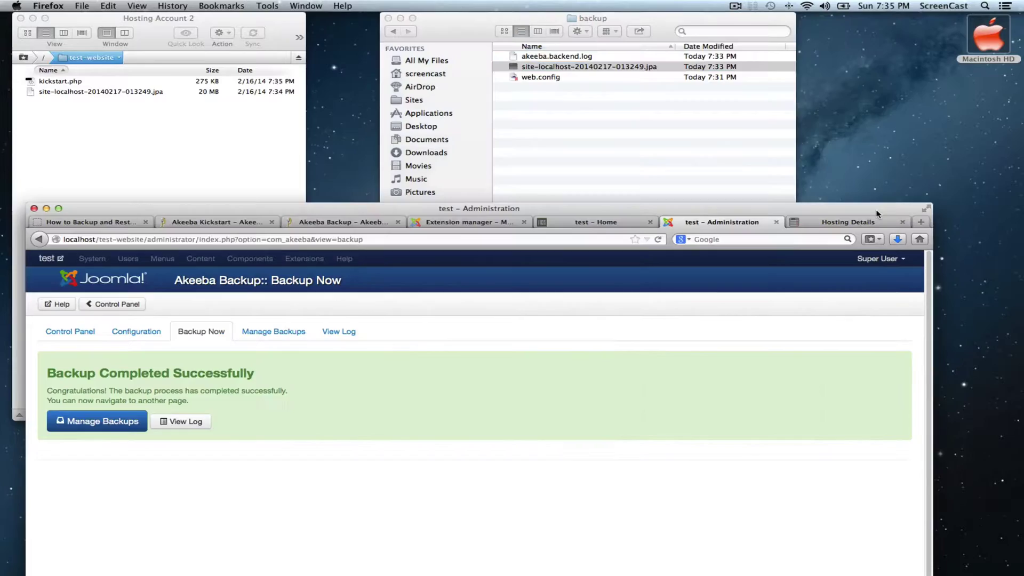
drag(877, 213, 900, 4)
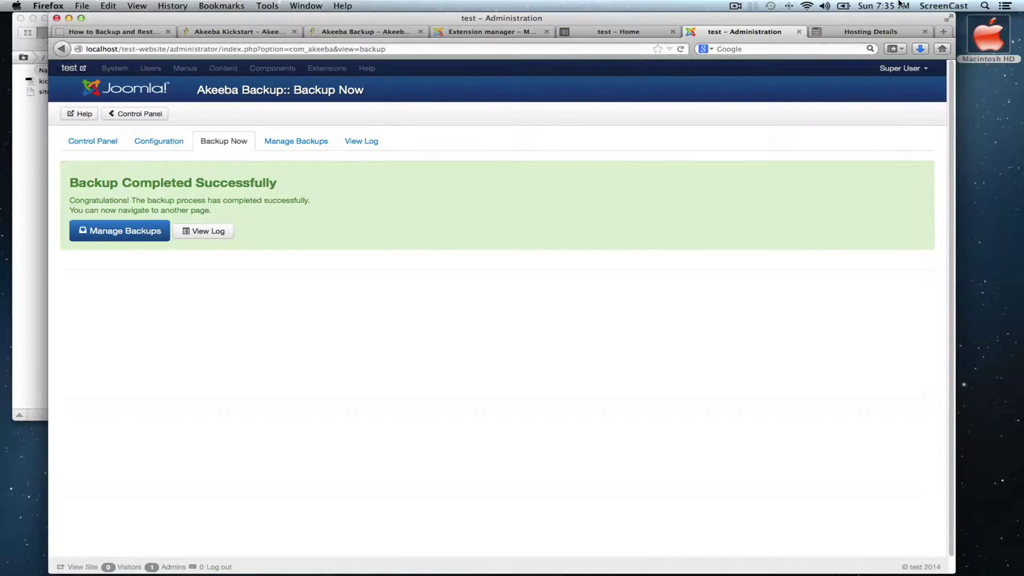
- Show the Hosting Details page, which reports 4 of 25 databases used
click(833, 33)
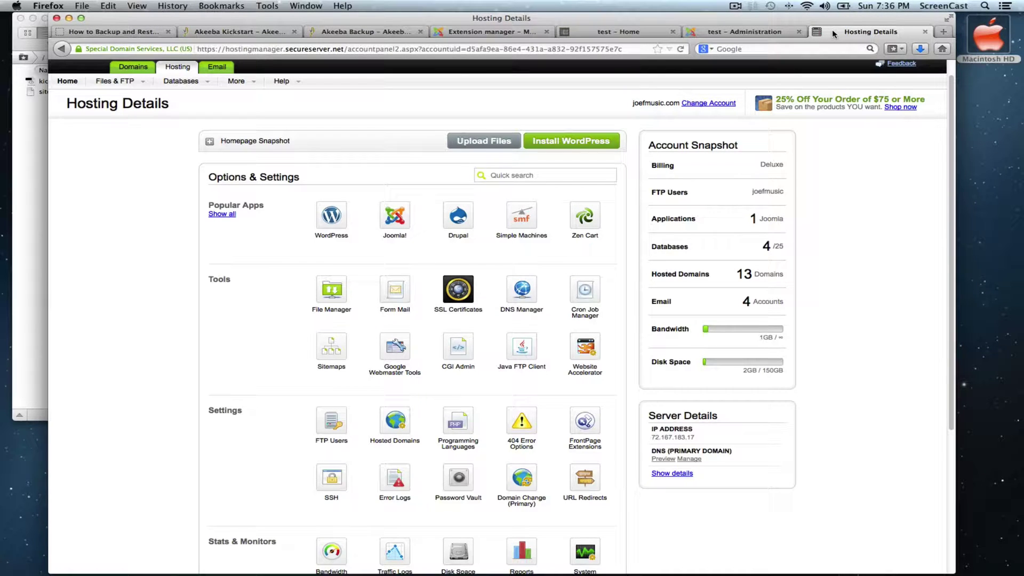
scroll(162, 128, down, 1)
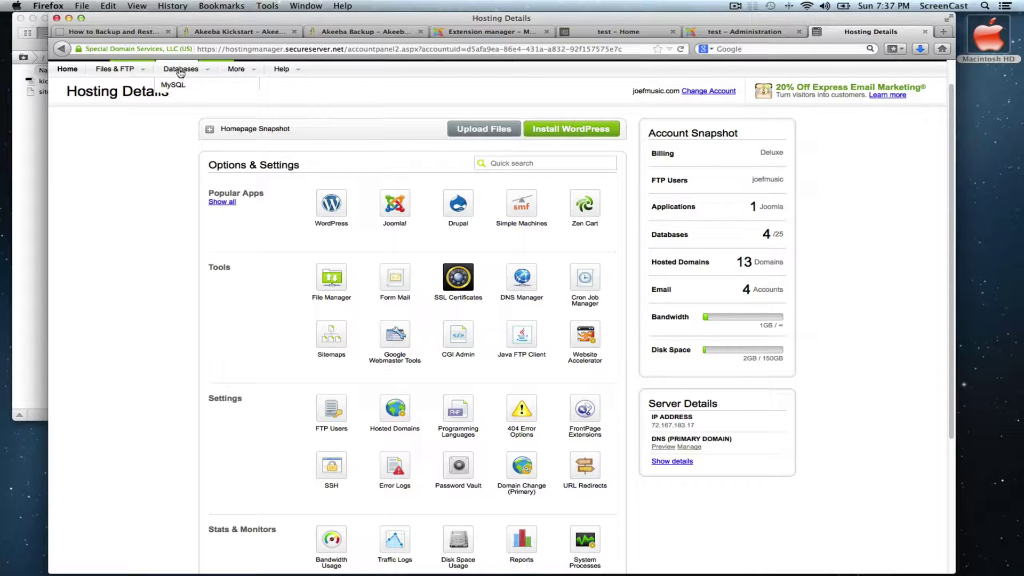
click(180, 89)
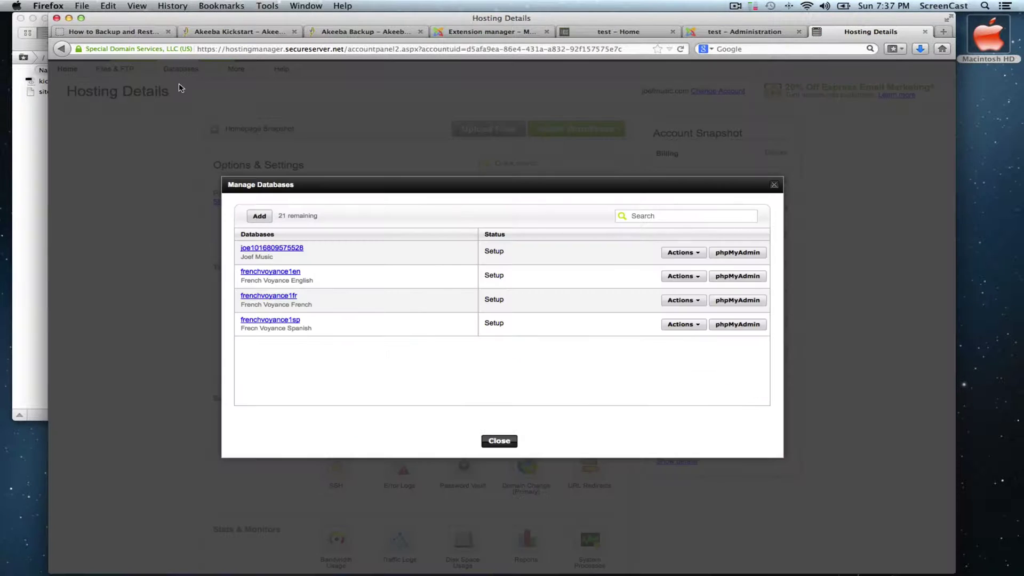
click(260, 216)
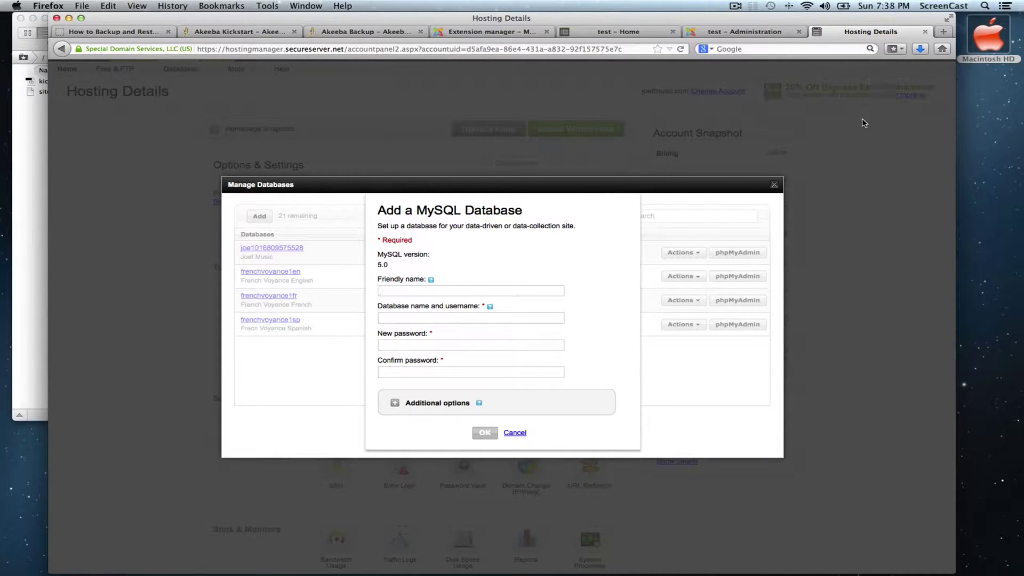
key(Tab)
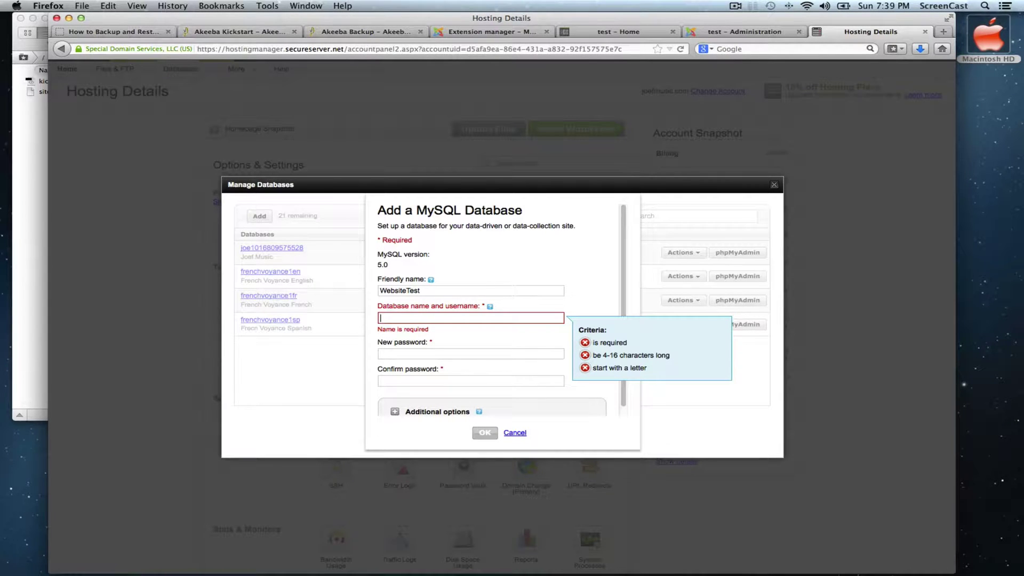
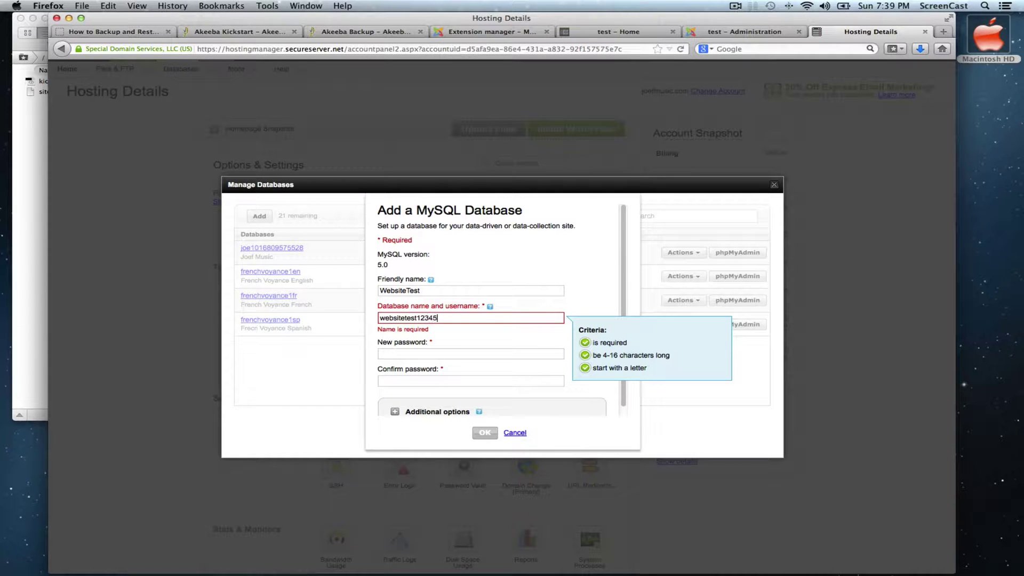
key(Tab)
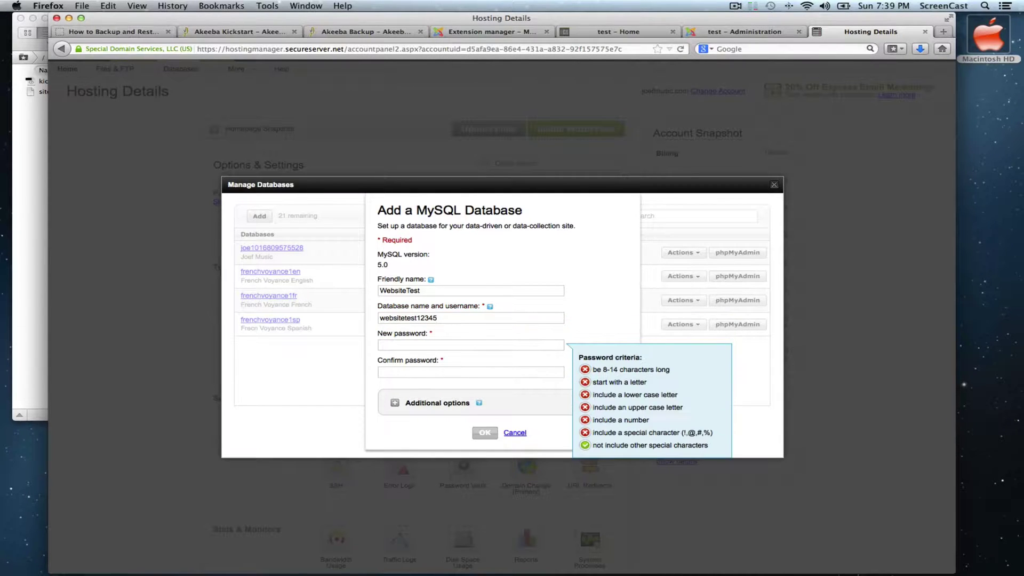
key(Tab)
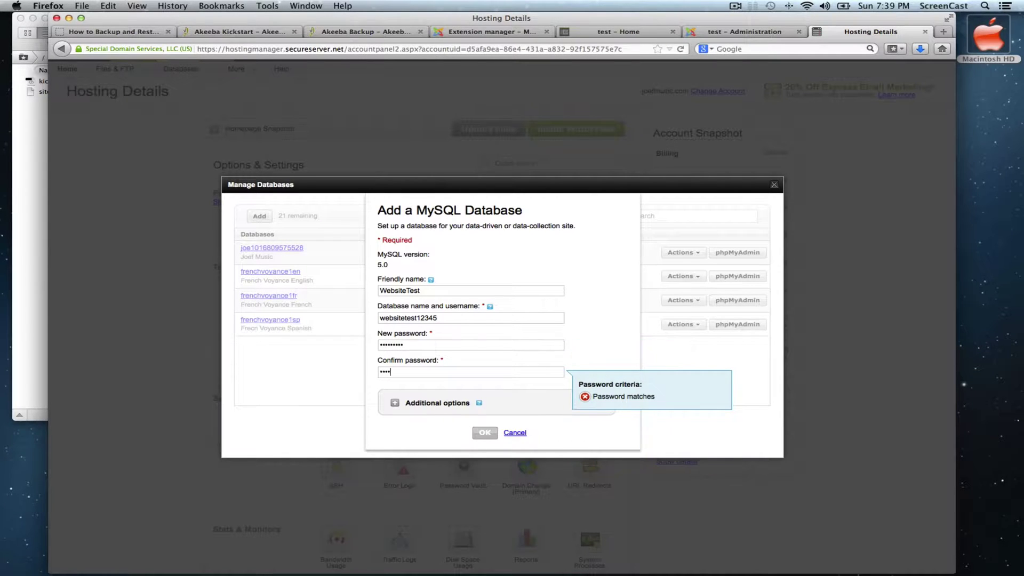
key(Return)
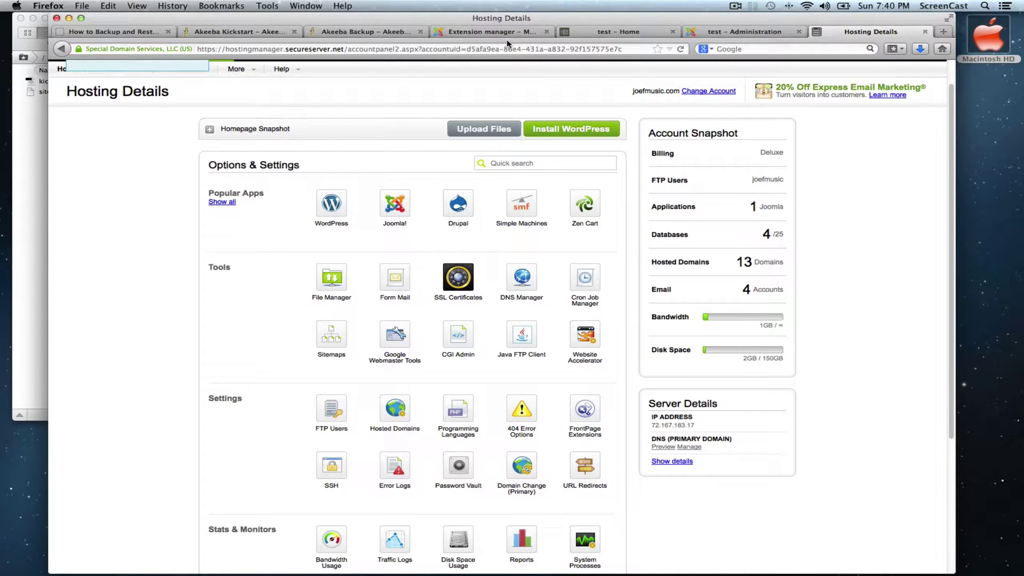
- Load test-website.us/kickstart.php in a new Firefox tab
key(super+t)
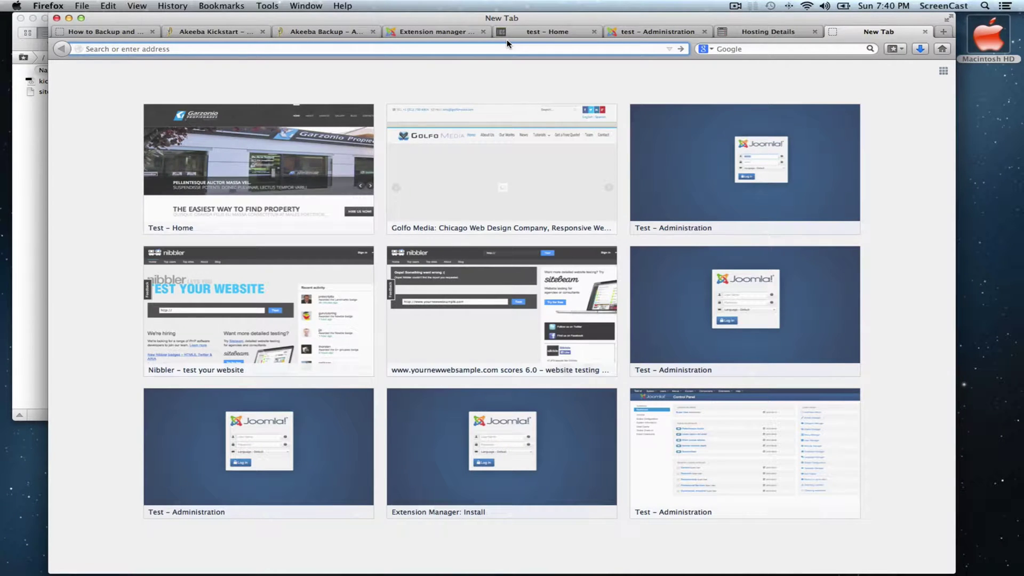
text(web)
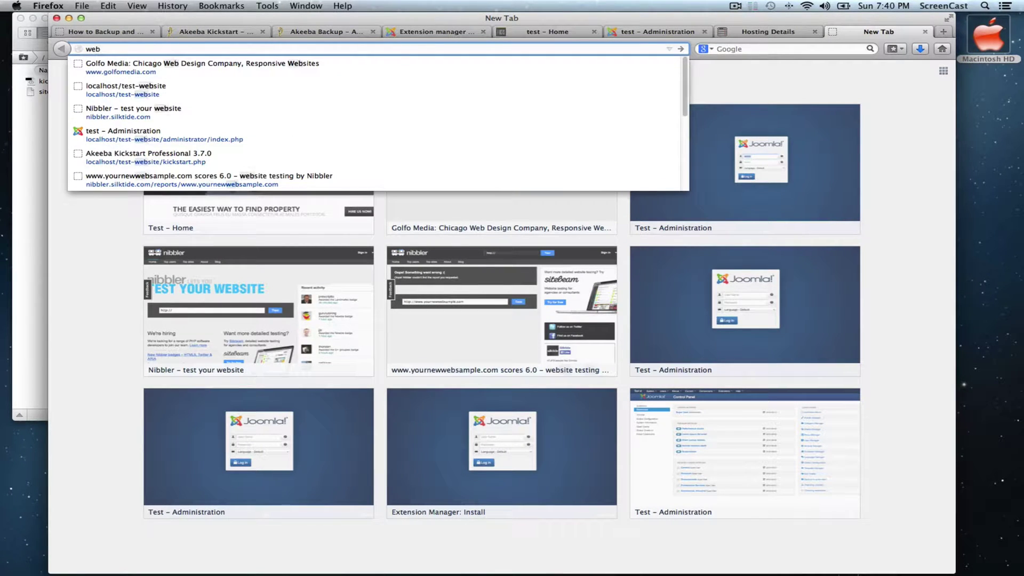
key(BackSpace)
key(BackSpace)
key(BackSpace)
text(test-we)
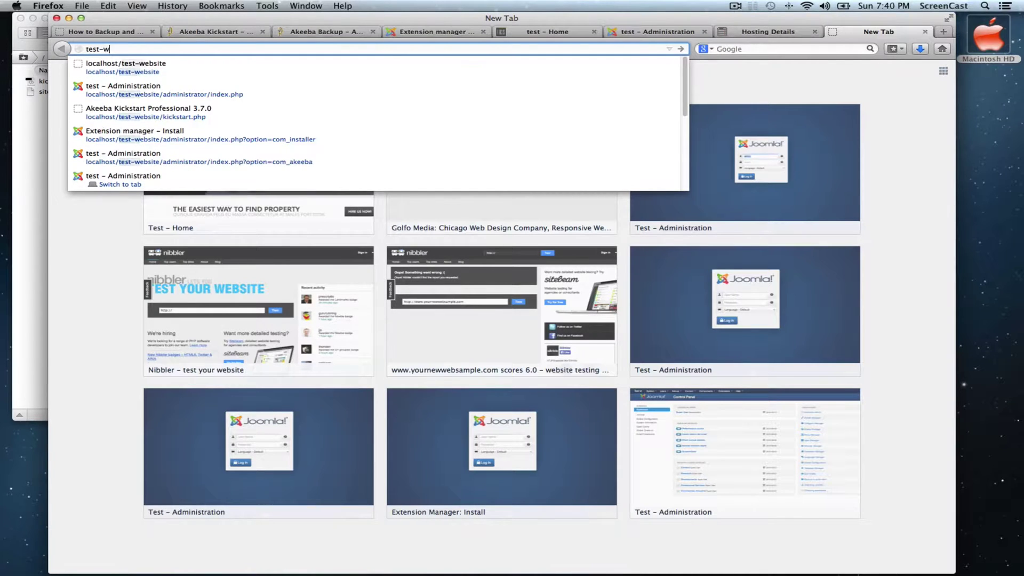
text(bsit)
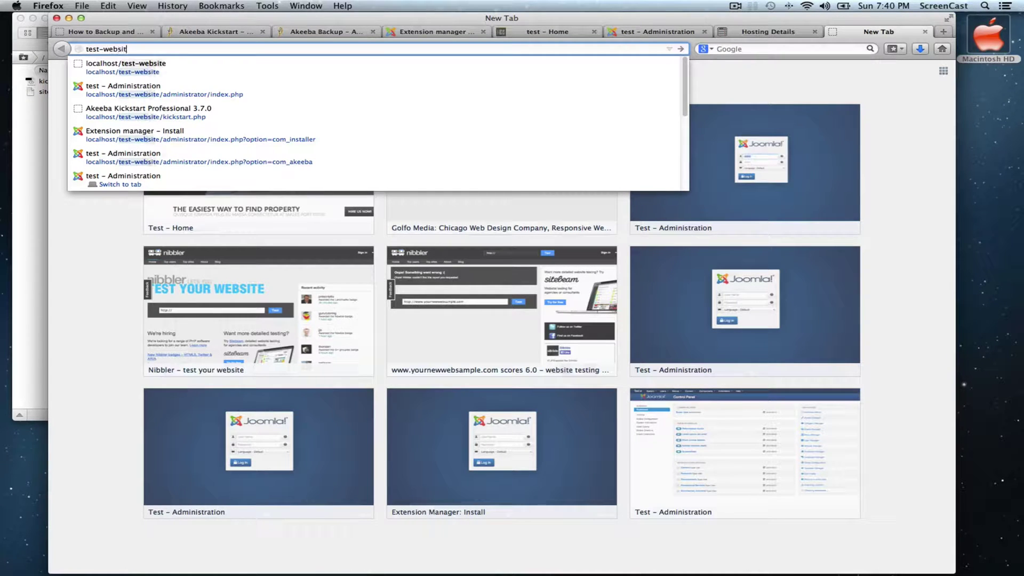
text(e.us/kick)
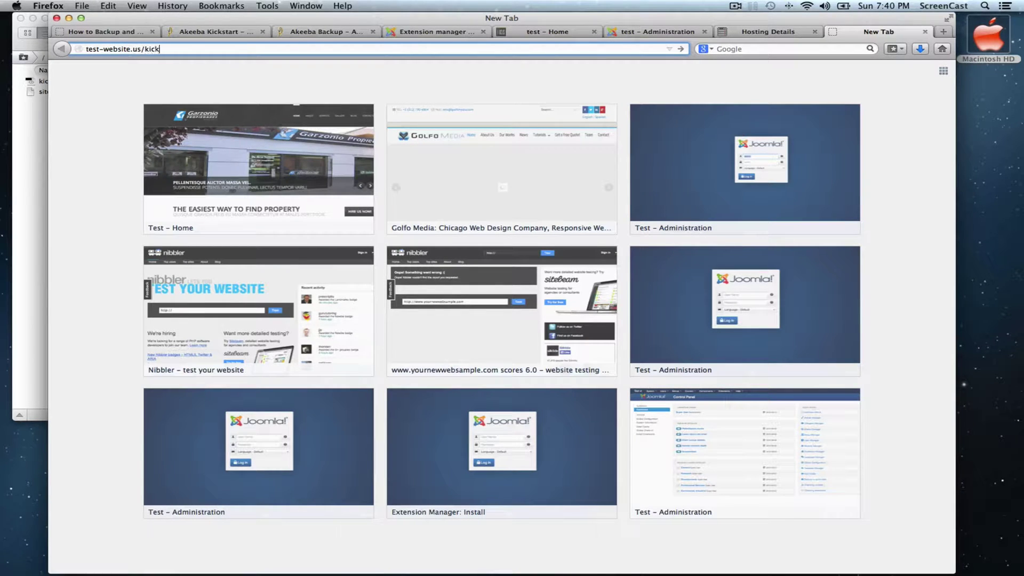
text(start.)
text(php)
key(Return)
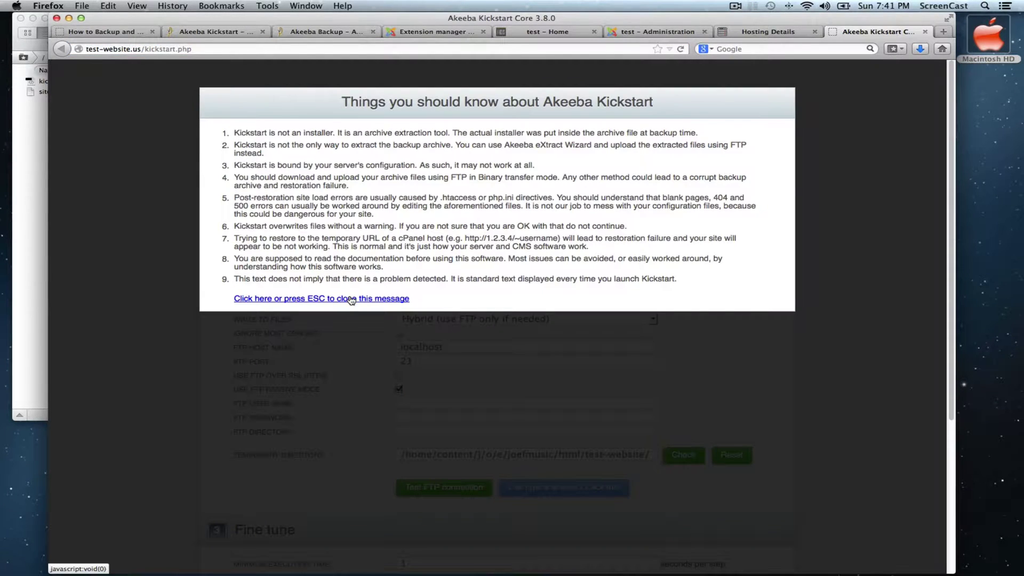
- Dismiss the Kickstart notice and start extracting site-localhost-20140217-013249.jpa
click(352, 300)
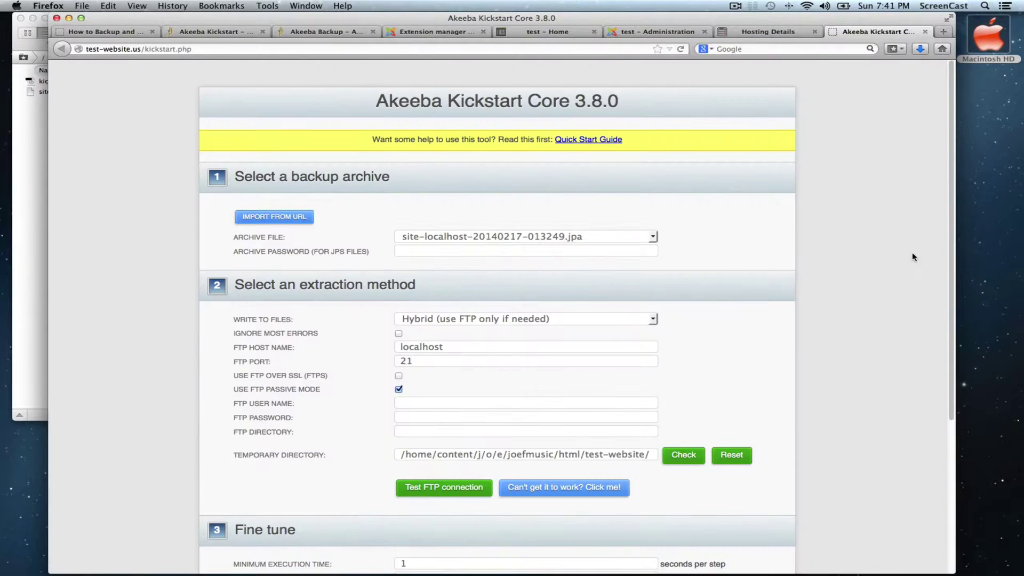
scroll(920, 258, down, 2)
scroll(920, 258, down, 5)
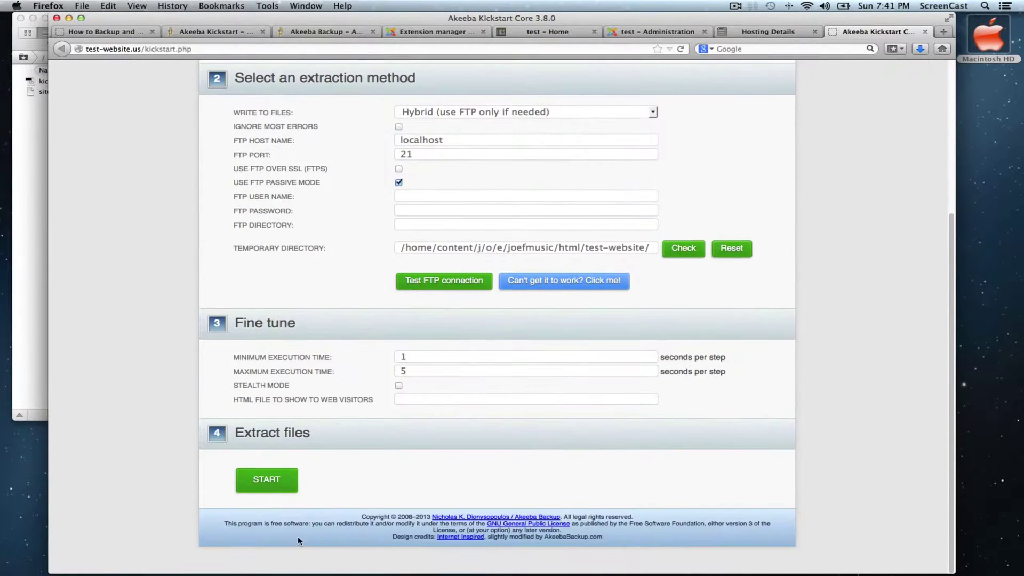
click(270, 486)
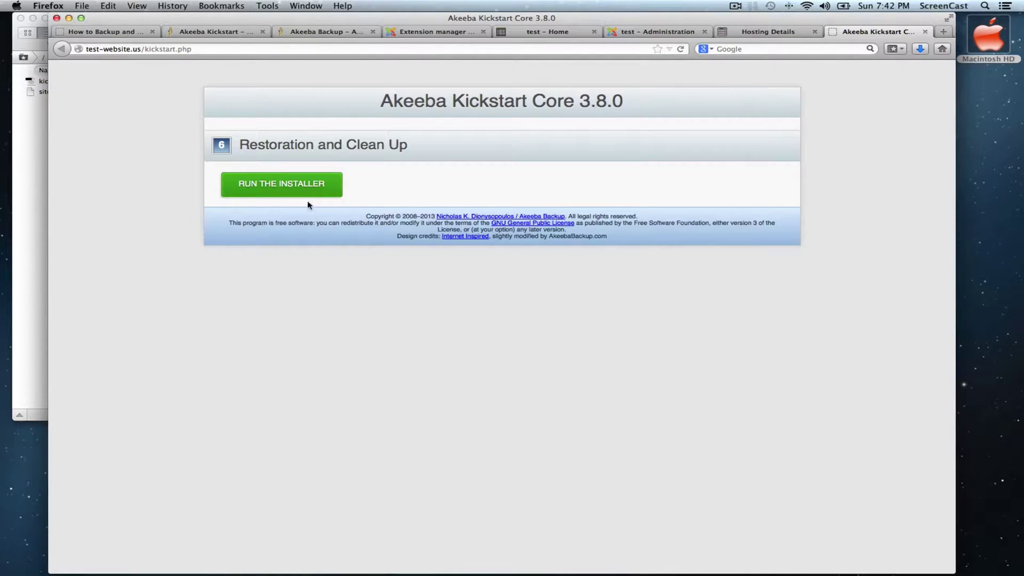
- Run the ANGIE installer, pass the pre-installation check and focus the database User name field
click(296, 191)
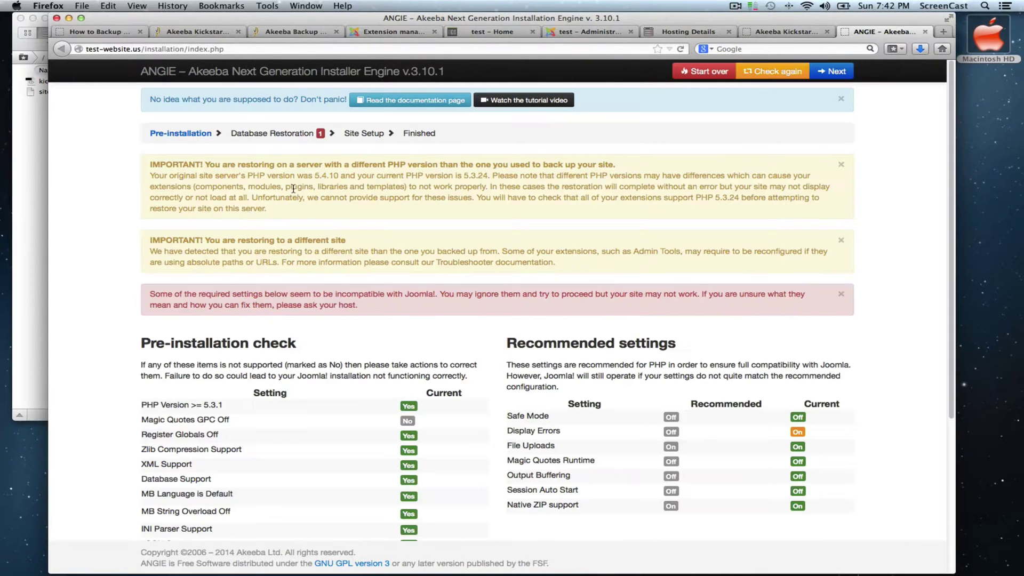
click(838, 74)
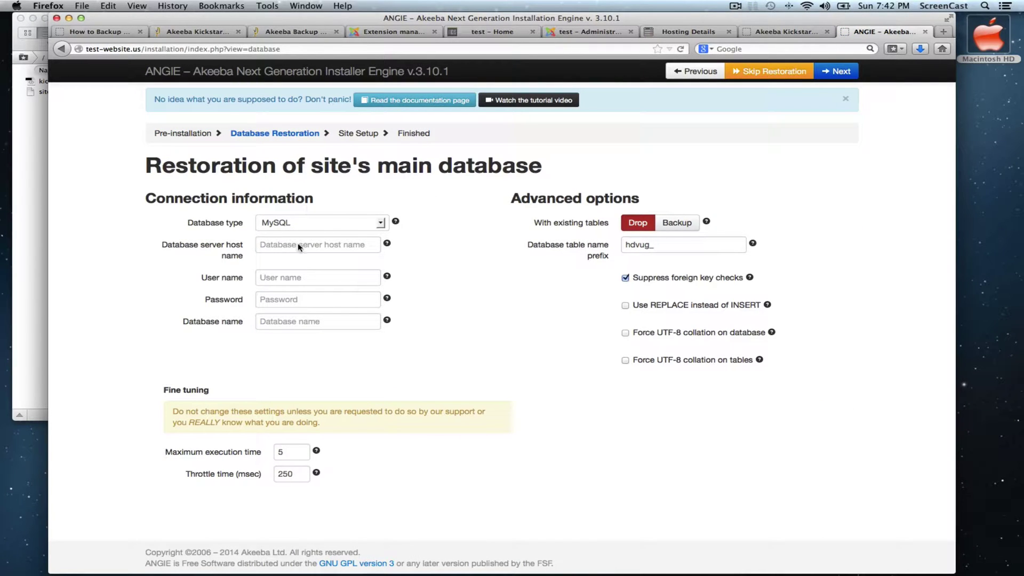
click(280, 280)
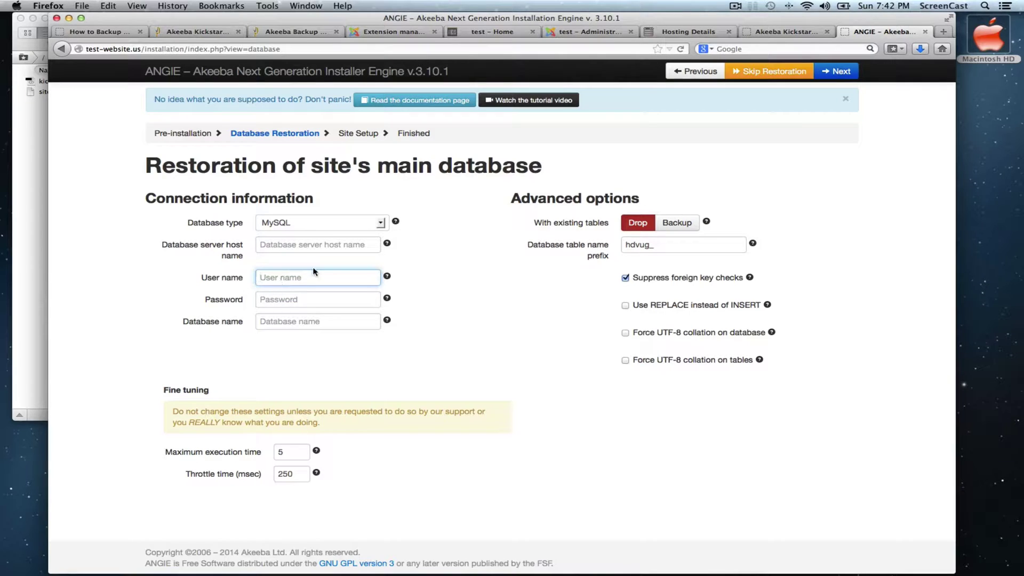
- Open phpMyAdmin from Hosting Details and enter the WebsiteTest database name as username
click(652, 33)
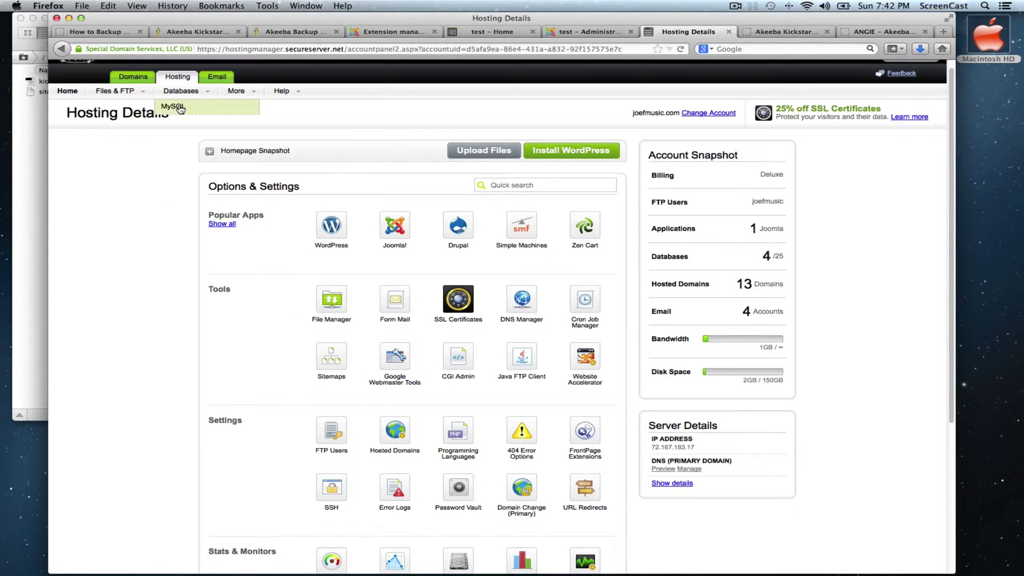
click(178, 105)
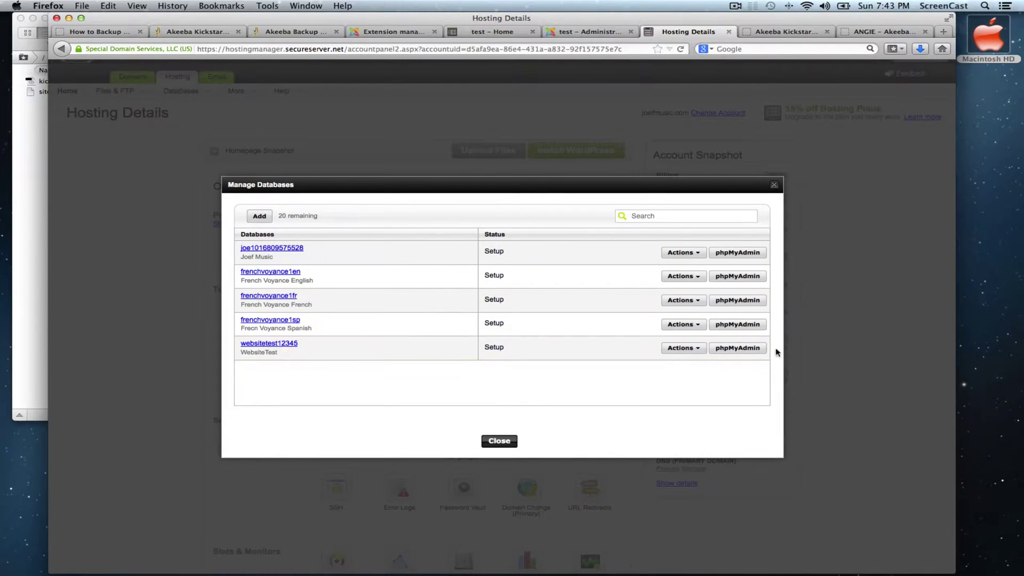
click(728, 349)
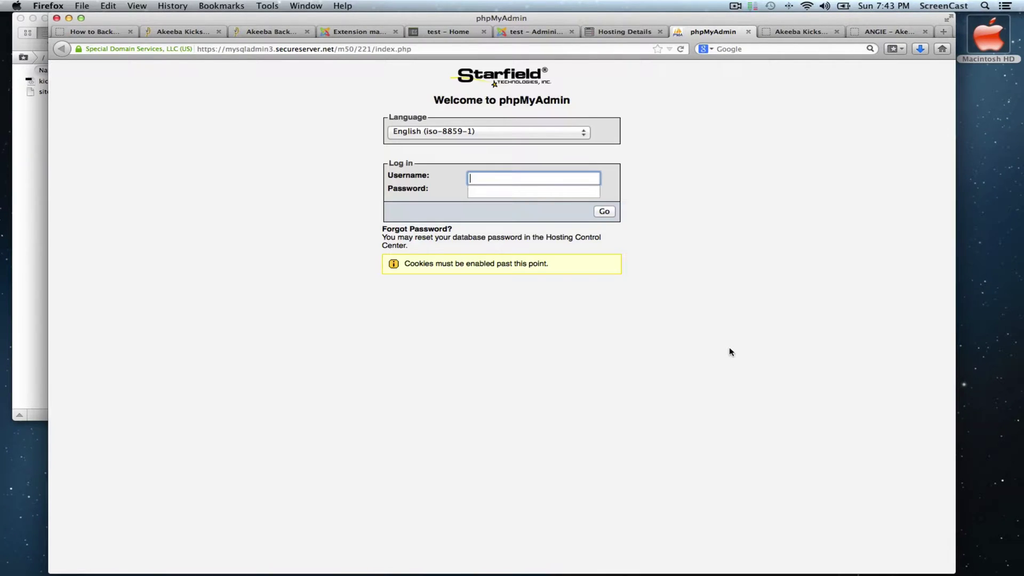
click(623, 31)
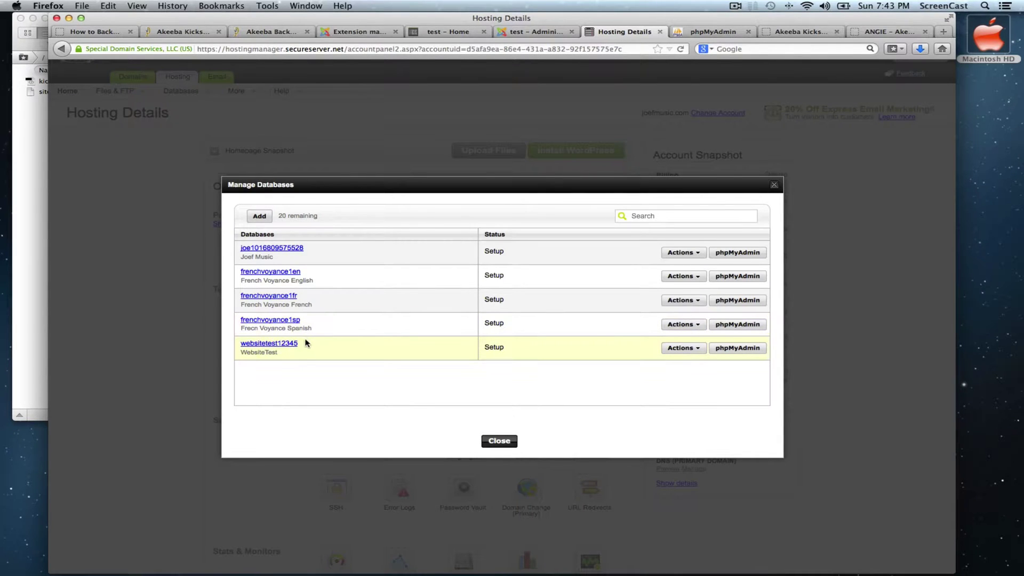
drag(303, 344, 244, 347)
key(super+c)
click(715, 31)
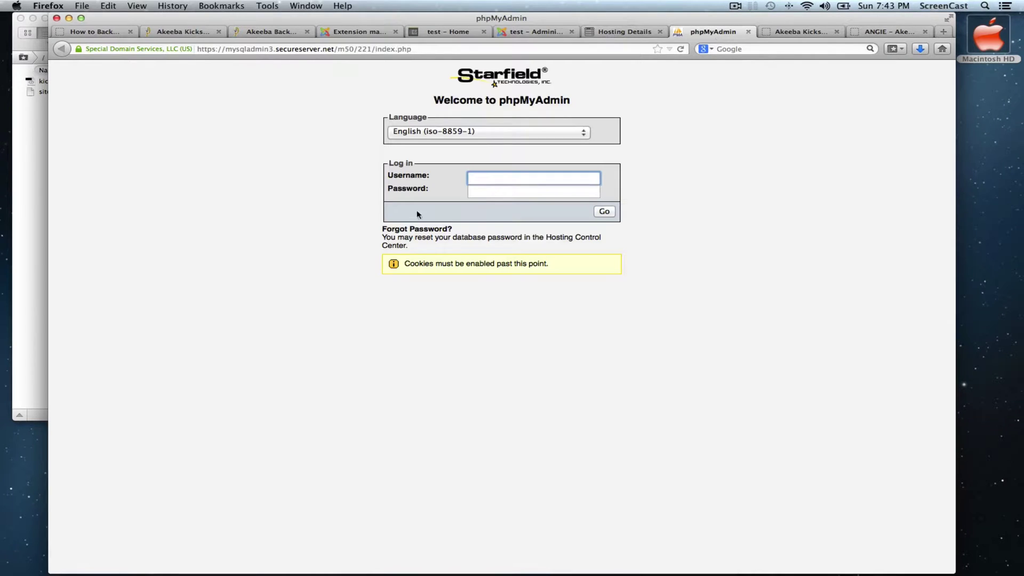
key(super+v)
- Log in to phpMyAdmin, copy server address 10.0.13.220, and return to ANGIE
click(505, 192)
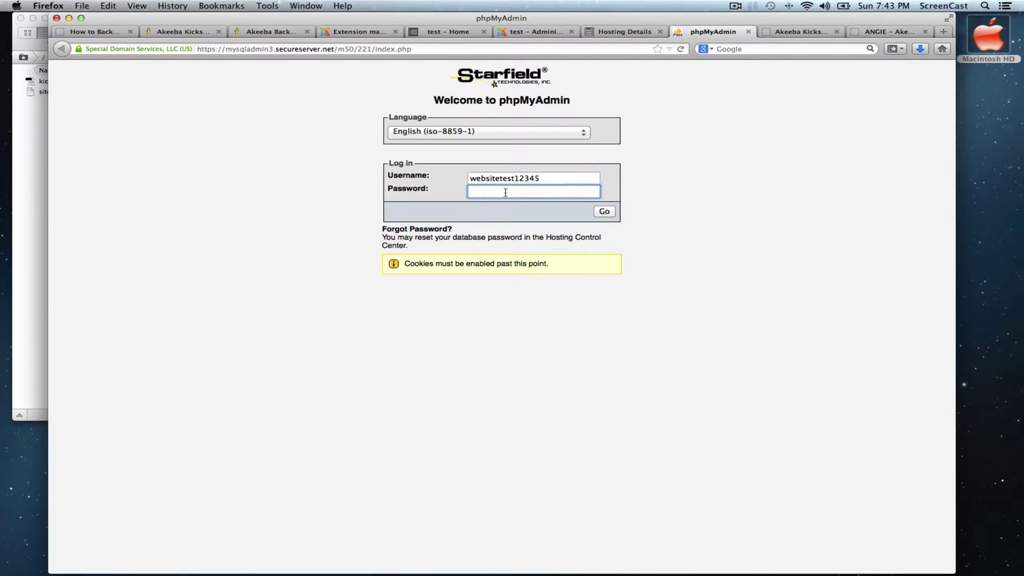
click(604, 212)
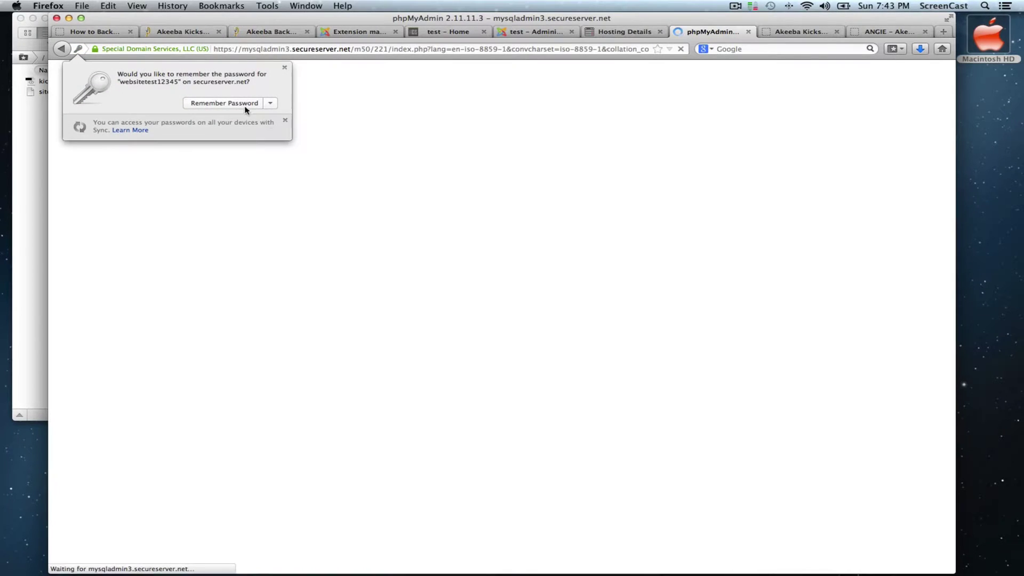
click(259, 103)
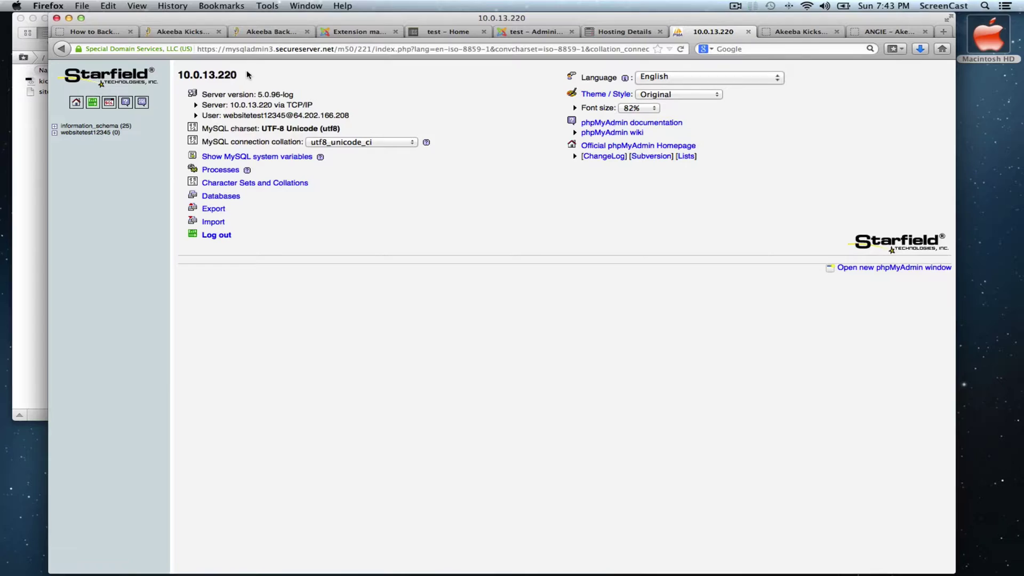
drag(247, 74, 180, 70)
key(super+c)
click(896, 35)
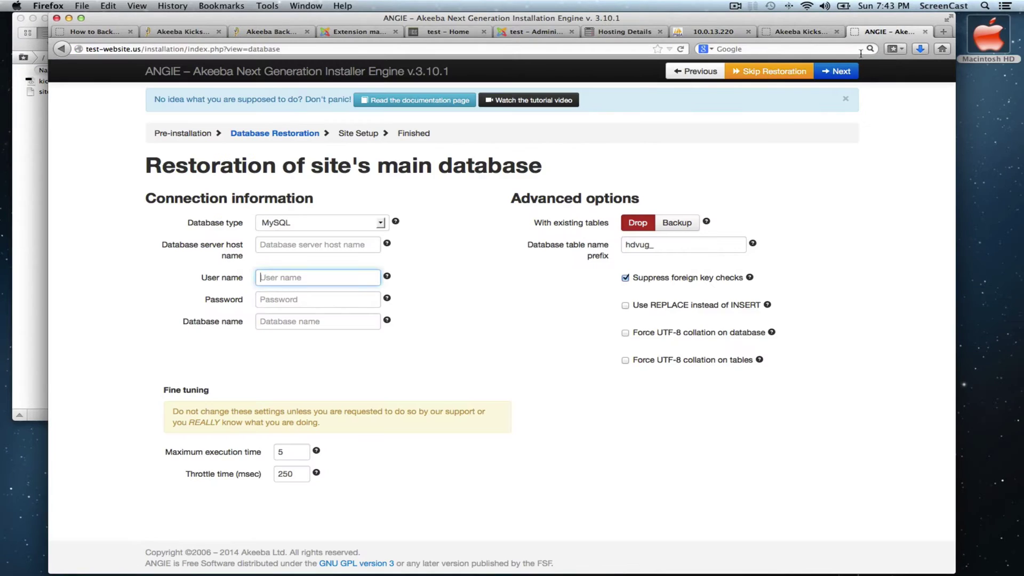
- Enter database host 10.0.13.220 and the database user name copied from phpMyAdmin
click(268, 245)
key(super+v)
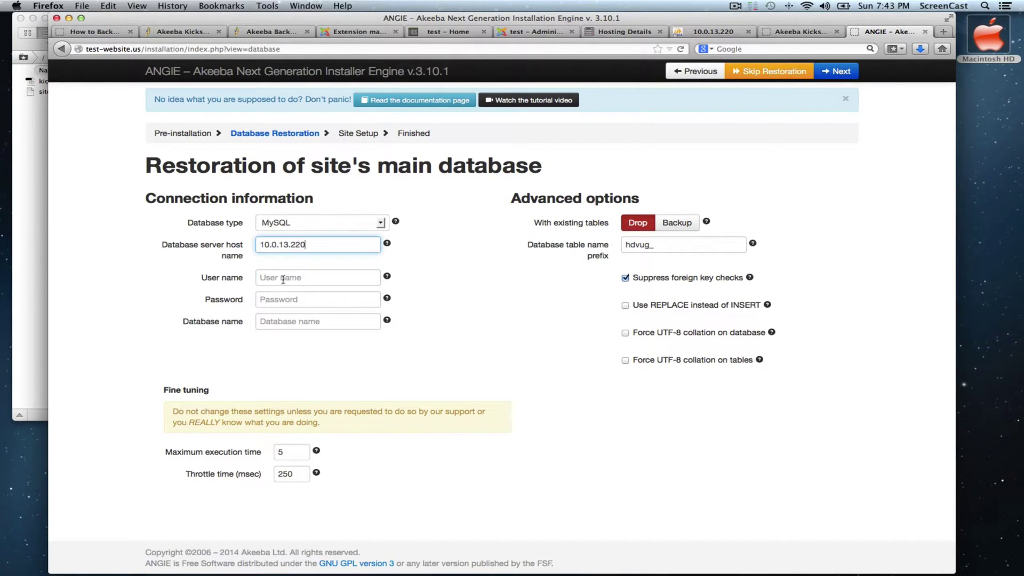
click(283, 278)
click(781, 29)
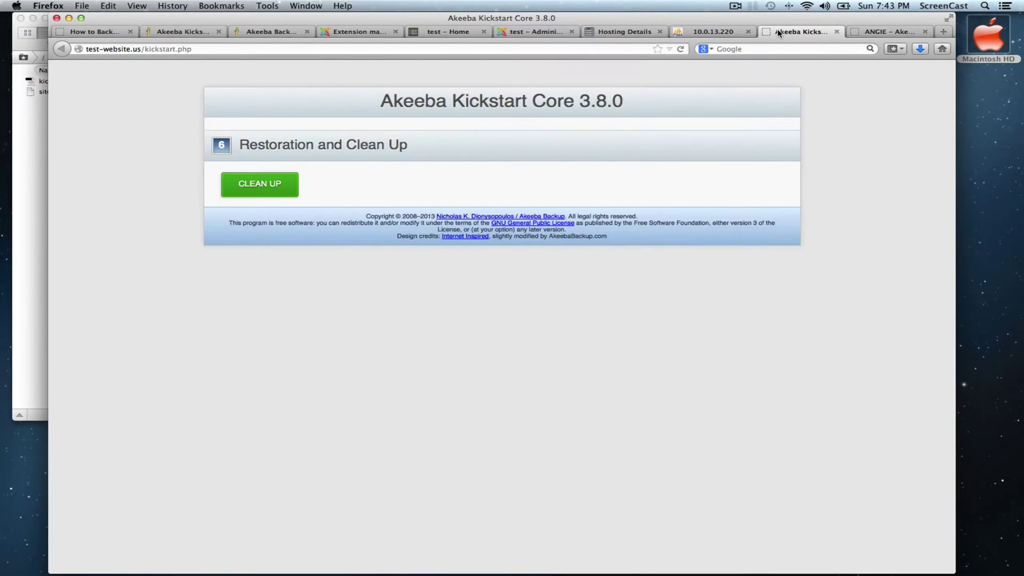
click(714, 31)
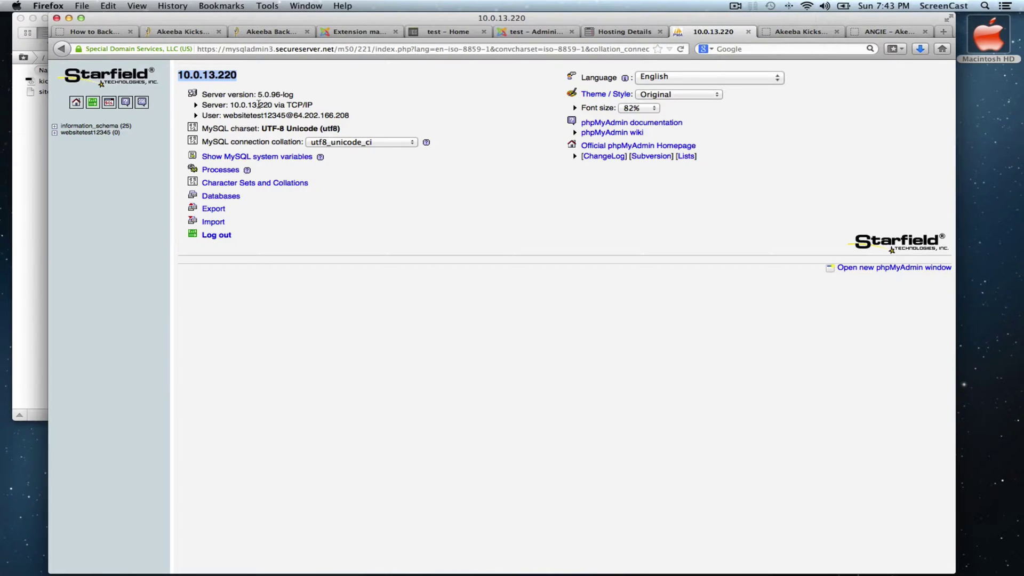
drag(224, 115, 281, 115)
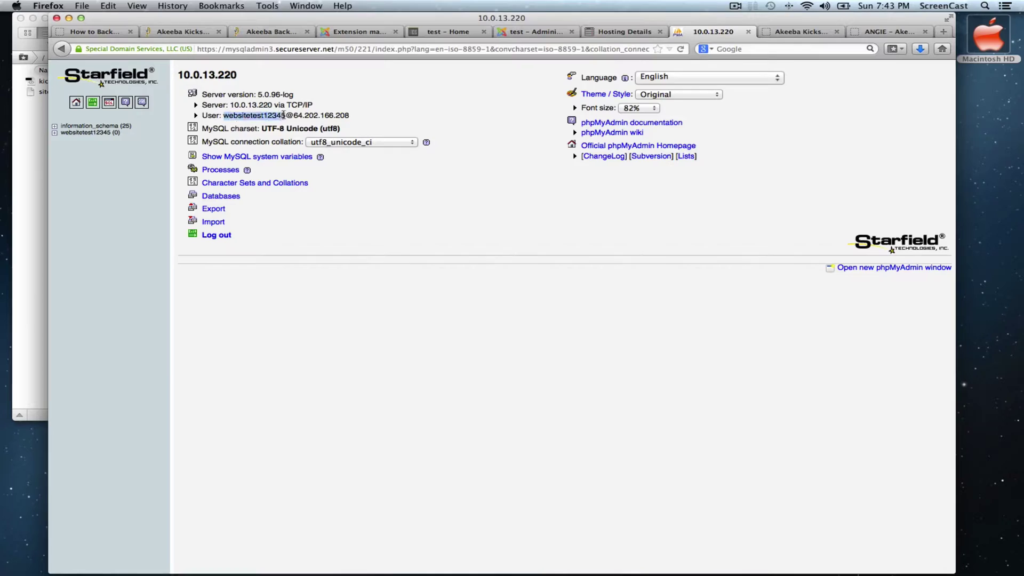
key(super+c)
key(super+9)
key(super+v)
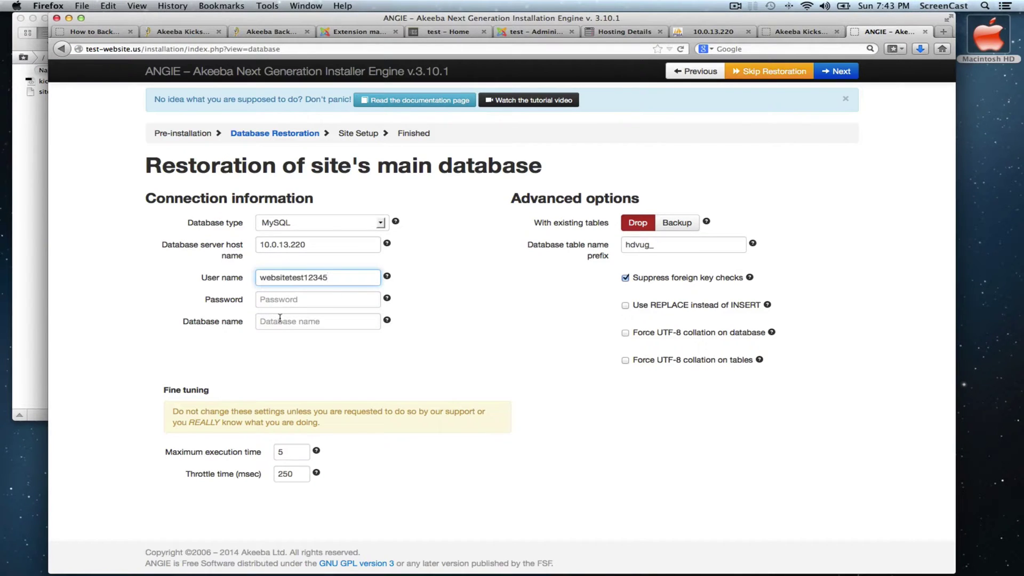
click(278, 321)
key(super+v)
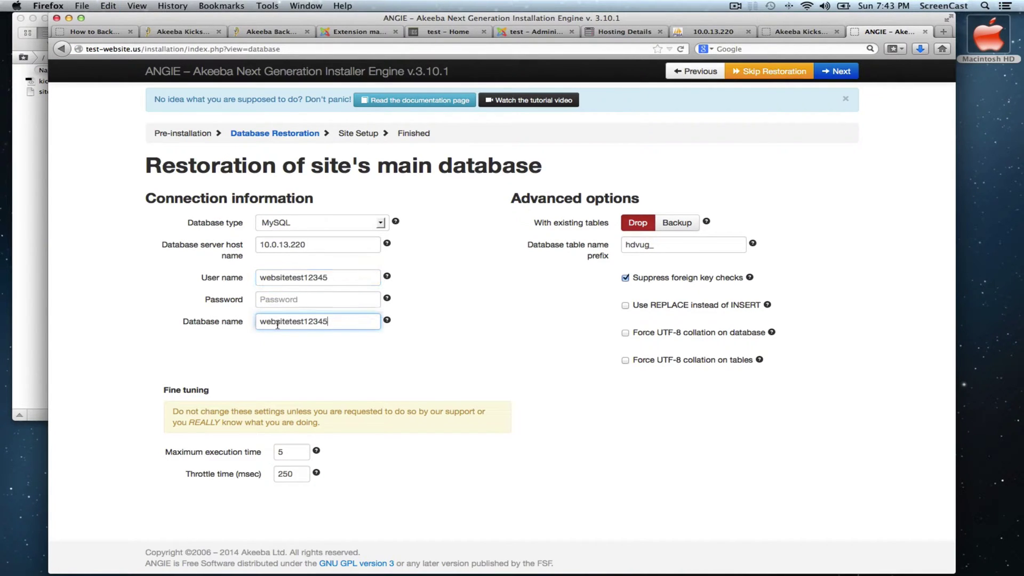
click(276, 301)
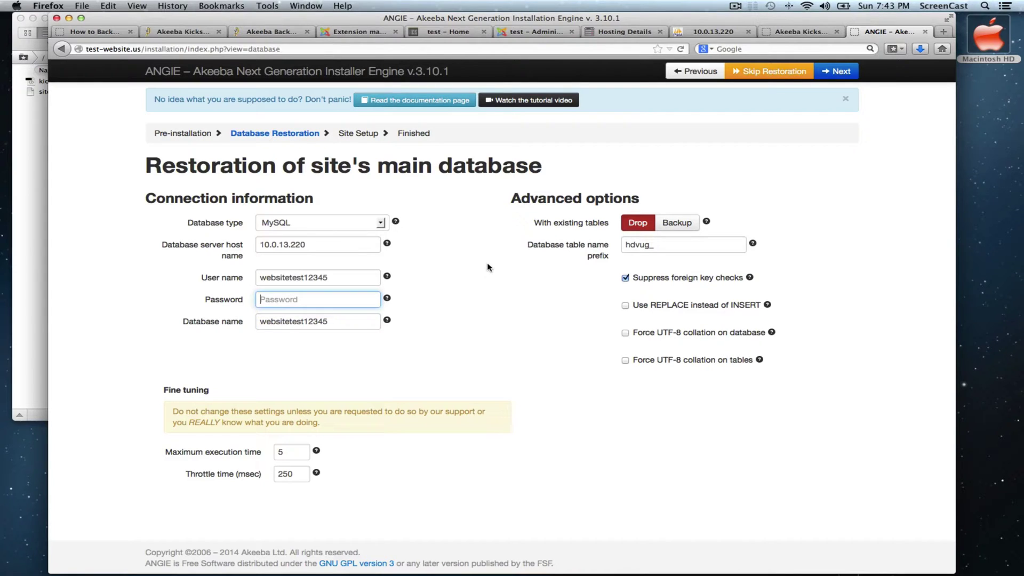
click(833, 72)
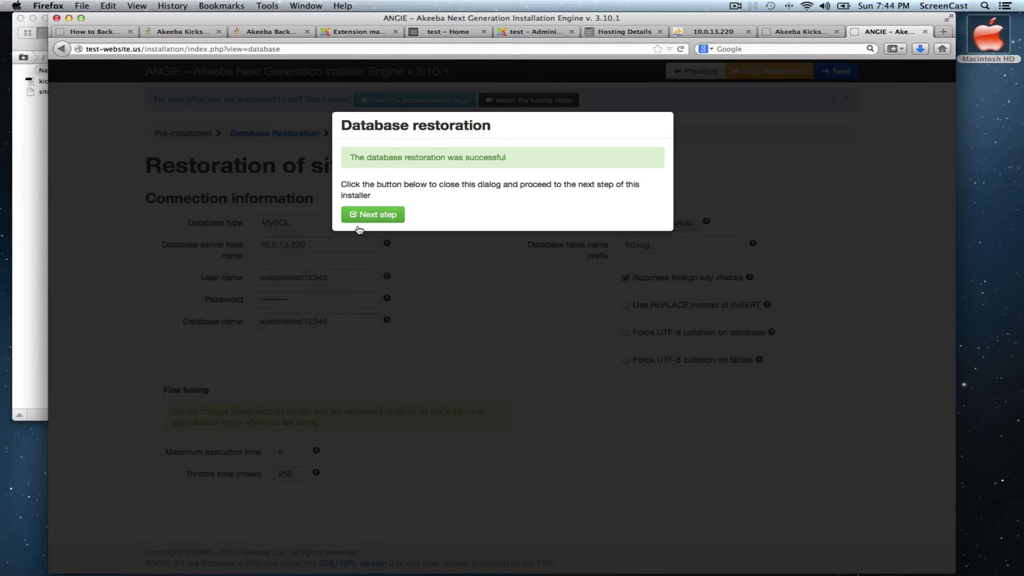
- Accept the site setup, remove the installation directory, and visit the restored front-end
click(375, 218)
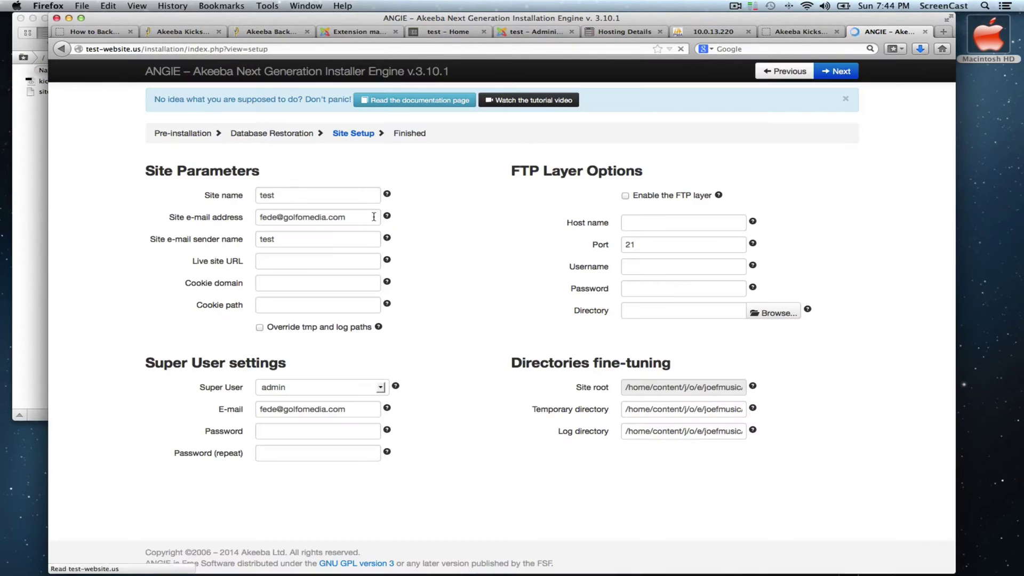
click(835, 71)
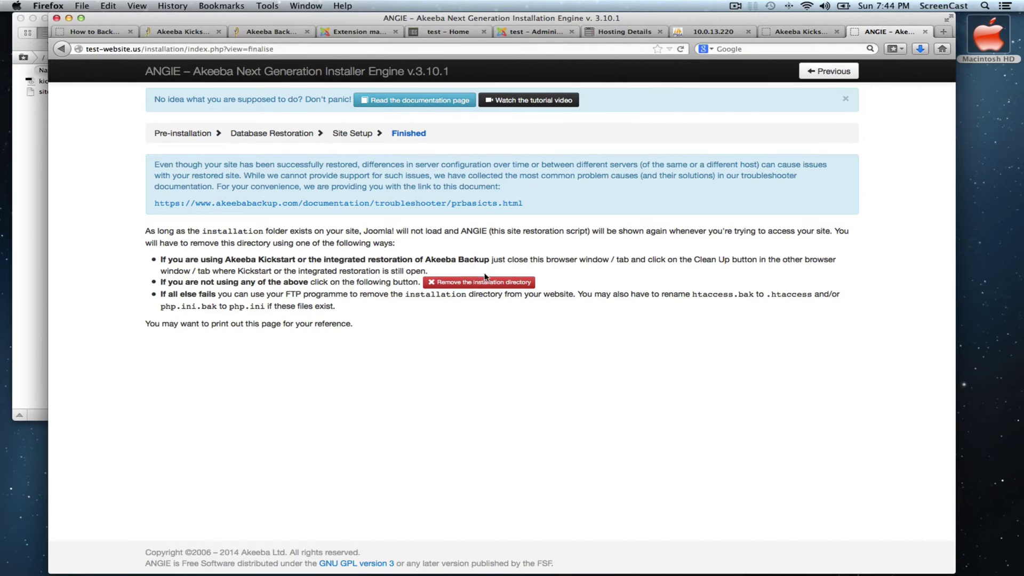
click(486, 285)
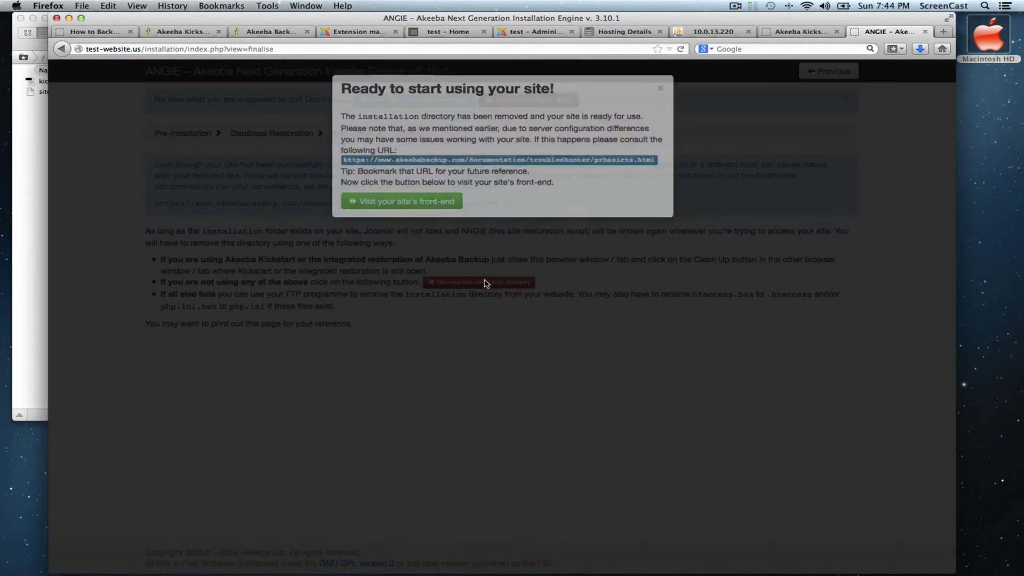
click(430, 241)
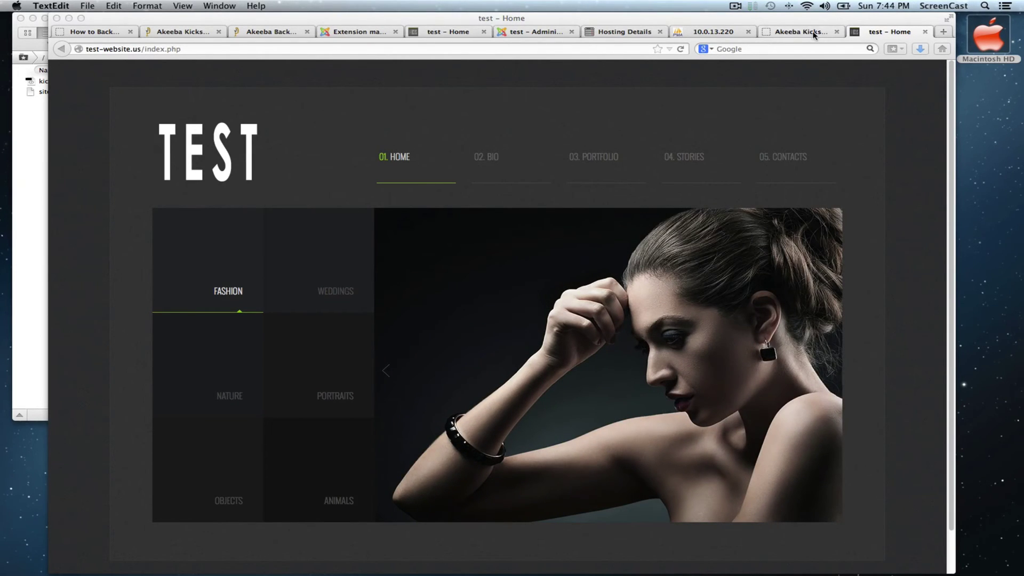
- Run CLEAN UP in the Kickstart tab to remove leftover restoration files
click(780, 31)
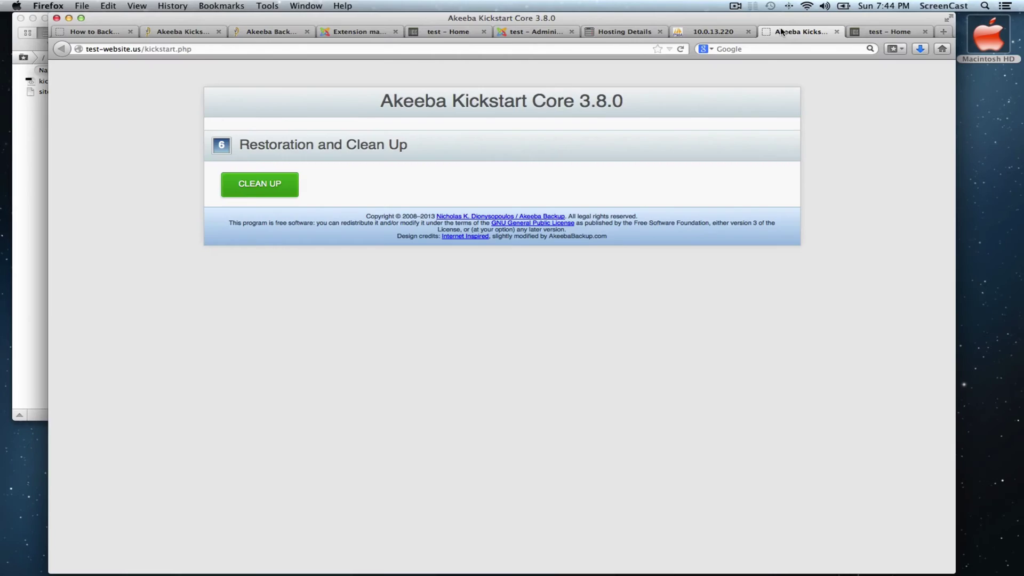
click(241, 195)
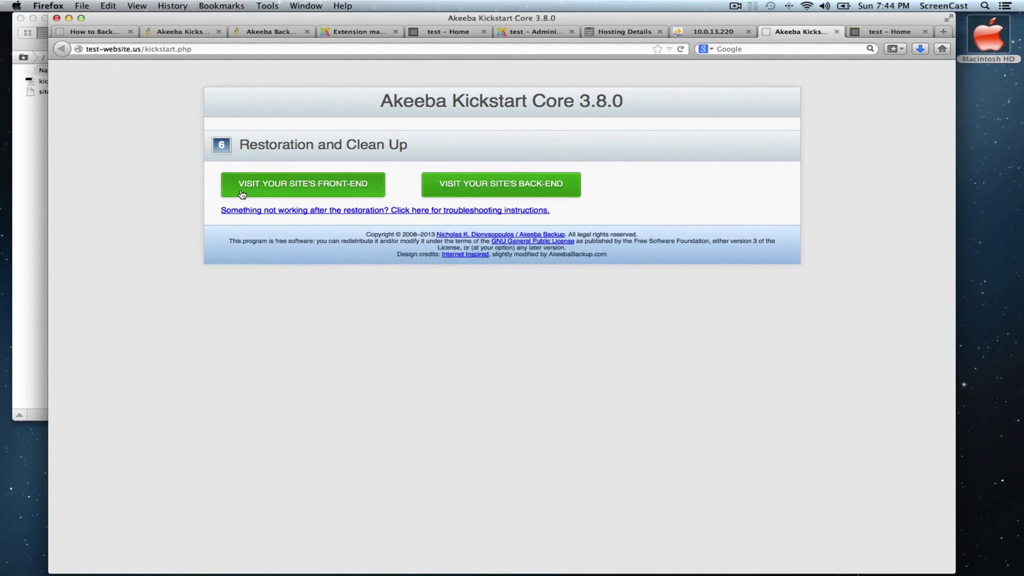